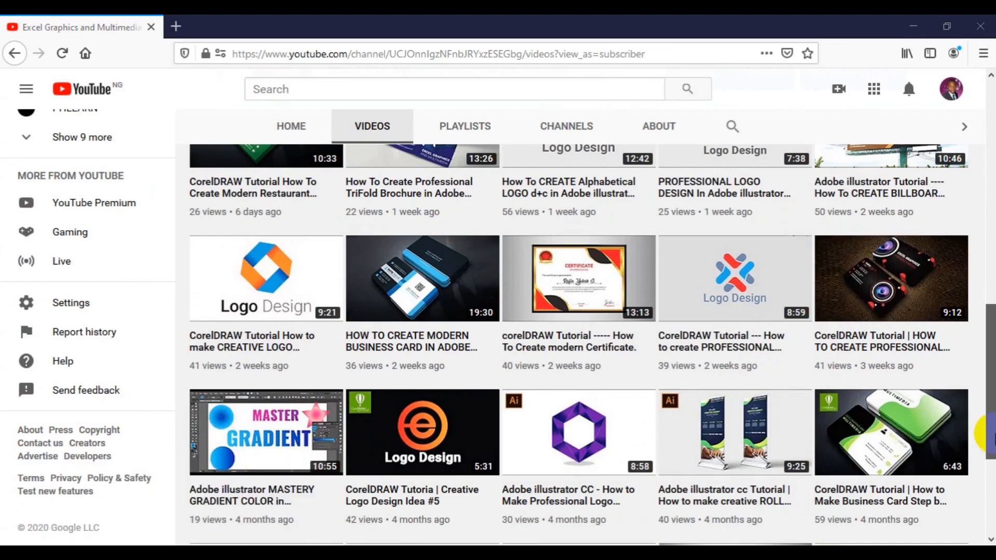
{"action": "left_click_drag", "start_coordinate": [994, 435], "coordinate": [991, 180]}
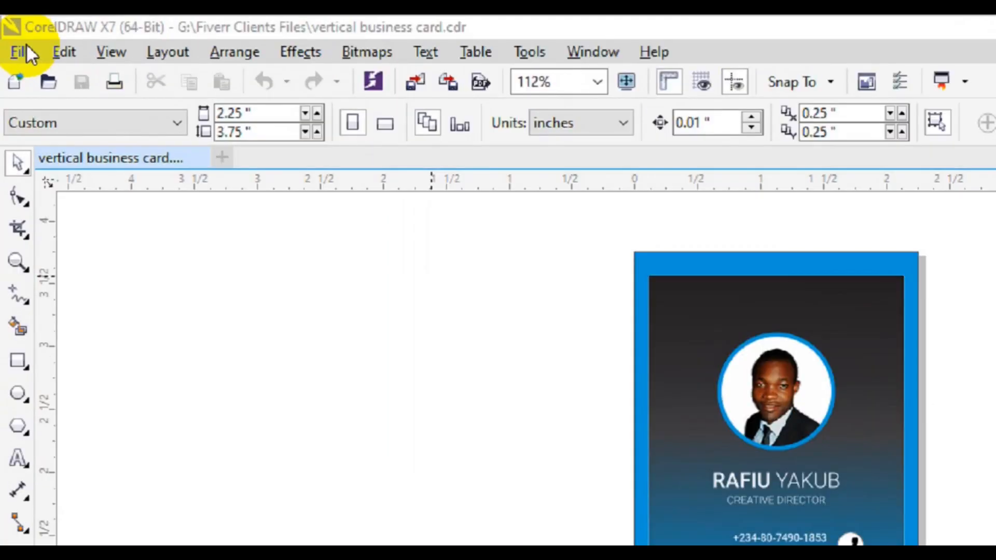
- Start a new document and name it Vertical Business Card
{"action": "left_click", "coordinate": [17, 46]}
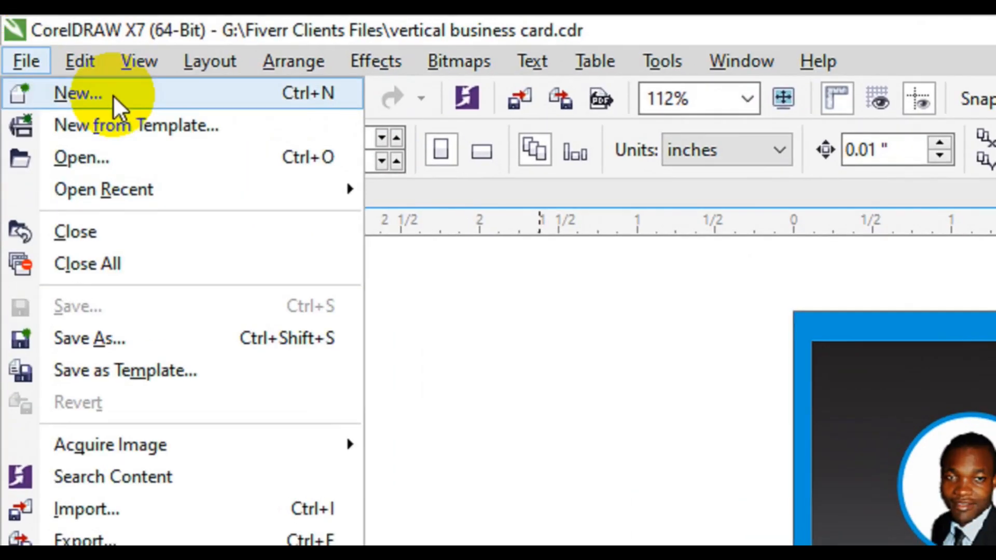
{"action": "left_click", "coordinate": [106, 89]}
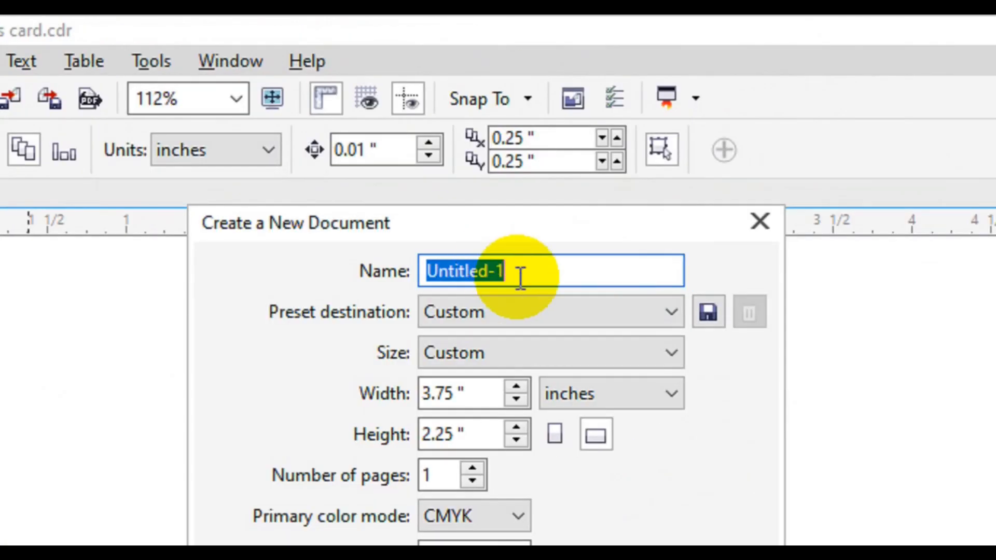
{"action": "left_click", "coordinate": [787, 259]}
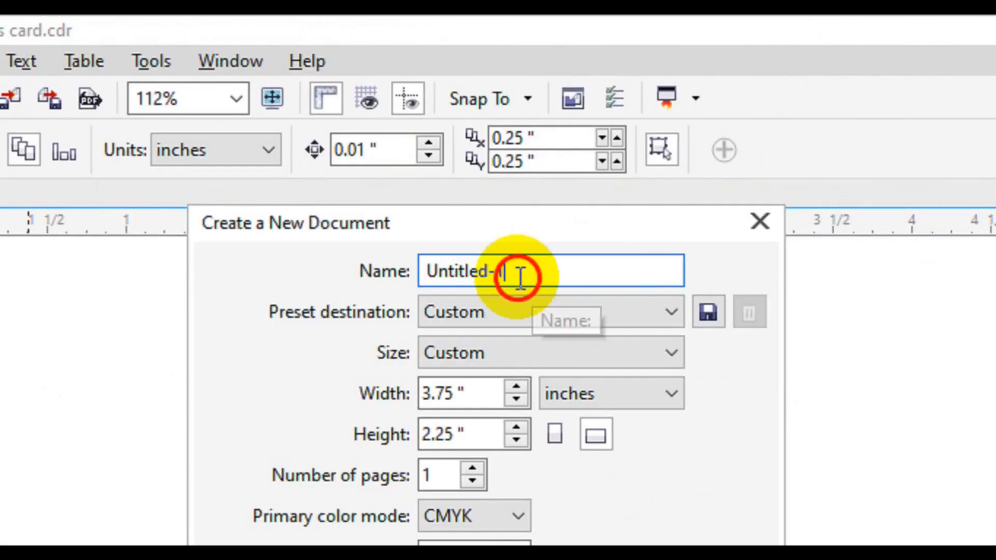
{"action": "key", "text": "BackSpace"}
{"action": "key", "text": "BackSpace"}
{"action": "key", "text": "BackSpace"}
{"action": "key", "text": "BackSpace"}
{"action": "key", "text": "BackSpace"}
{"action": "key", "text": "BackSpace"}
{"action": "key", "text": "BackSpace"}
{"action": "key", "text": "BackSpace"}
{"action": "key", "text": "BackSpace"}
{"action": "key", "text": "BackSpace"}
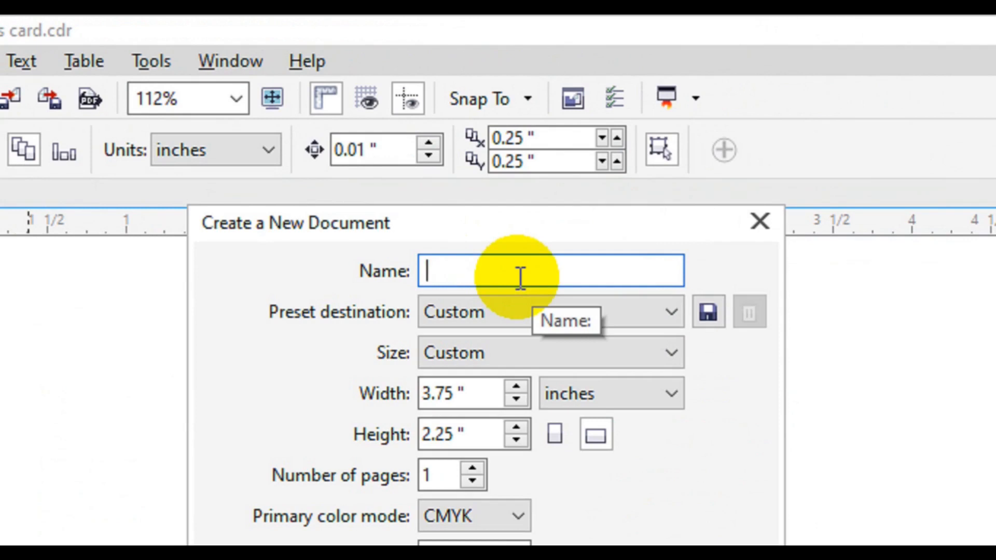
{"action": "type", "text": "Vertical Business Card"}
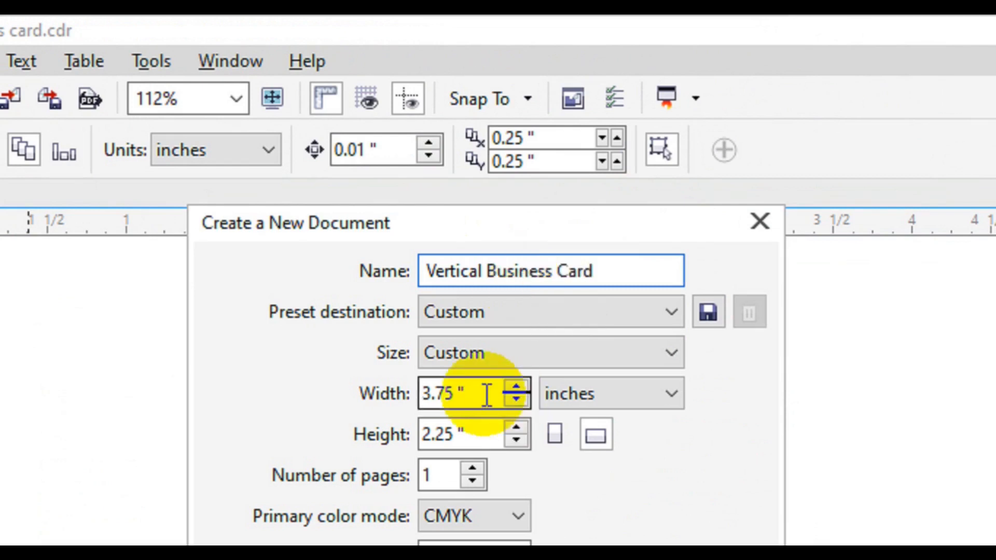
- Set the new document to portrait orientation, 2.25 inches wide by 3.75 inches high
{"action": "left_click_drag", "start_coordinate": [486, 394], "coordinate": [407, 394]}
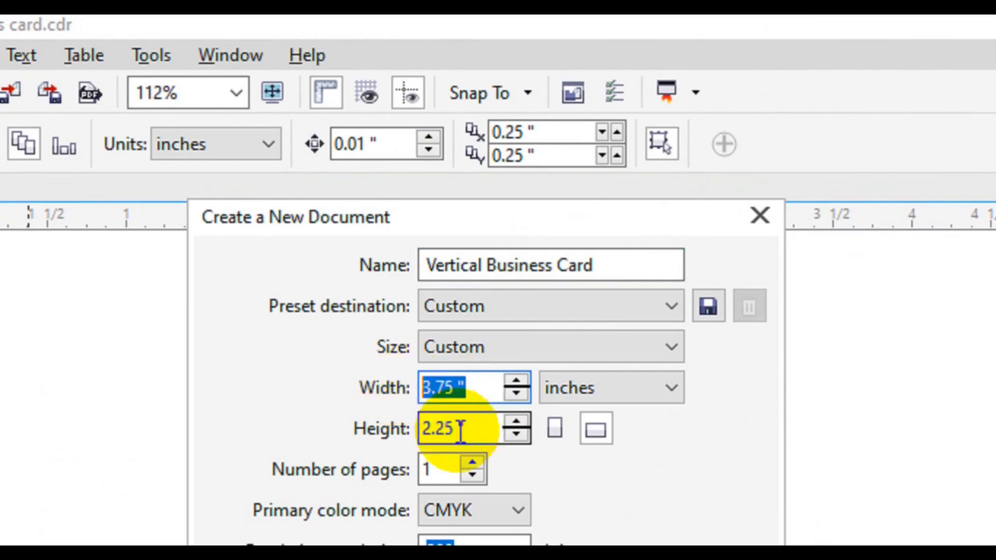
{"action": "left_click_drag", "start_coordinate": [460, 430], "coordinate": [415, 430]}
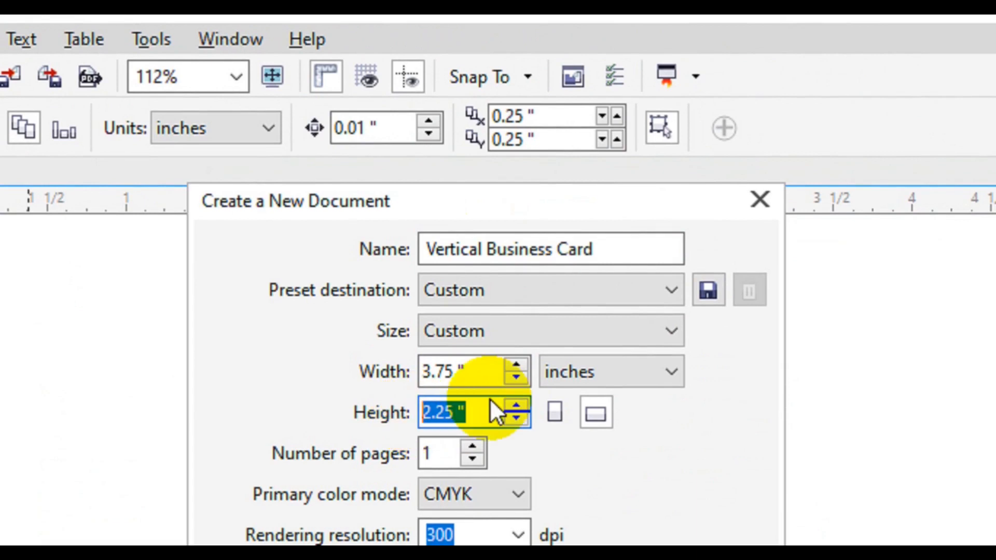
{"action": "left_click", "coordinate": [565, 416]}
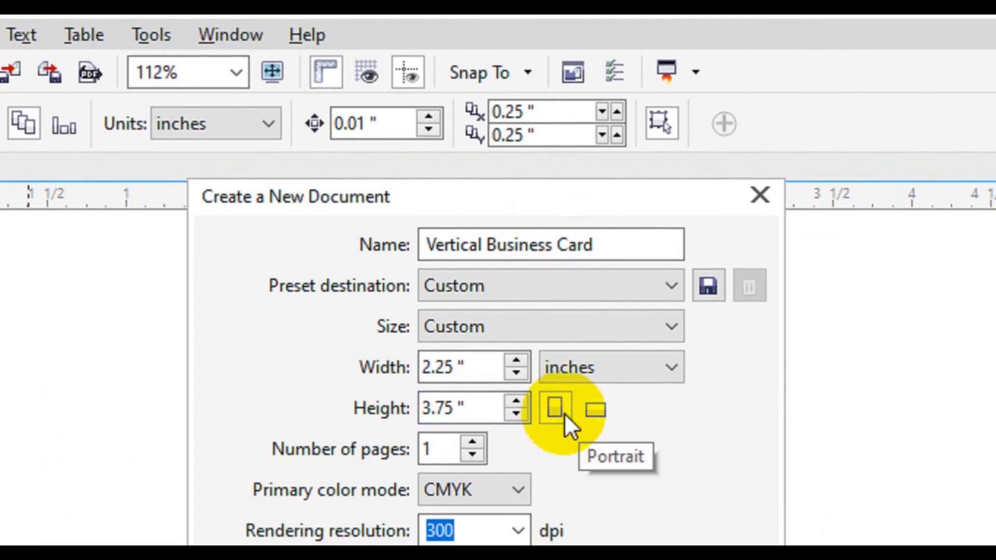
{"action": "left_click_drag", "start_coordinate": [460, 406], "coordinate": [415, 407]}
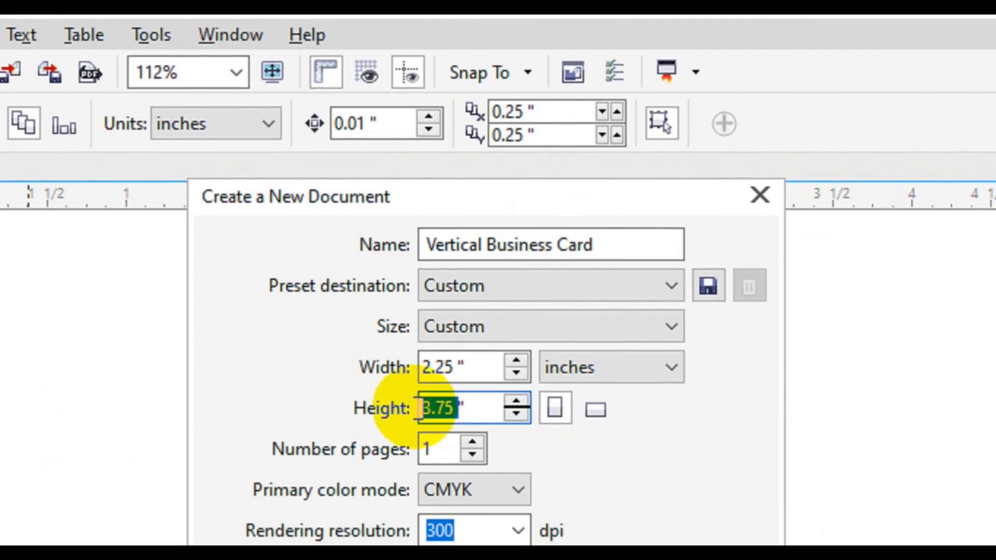
{"action": "left_click_drag", "start_coordinate": [465, 367], "coordinate": [421, 367]}
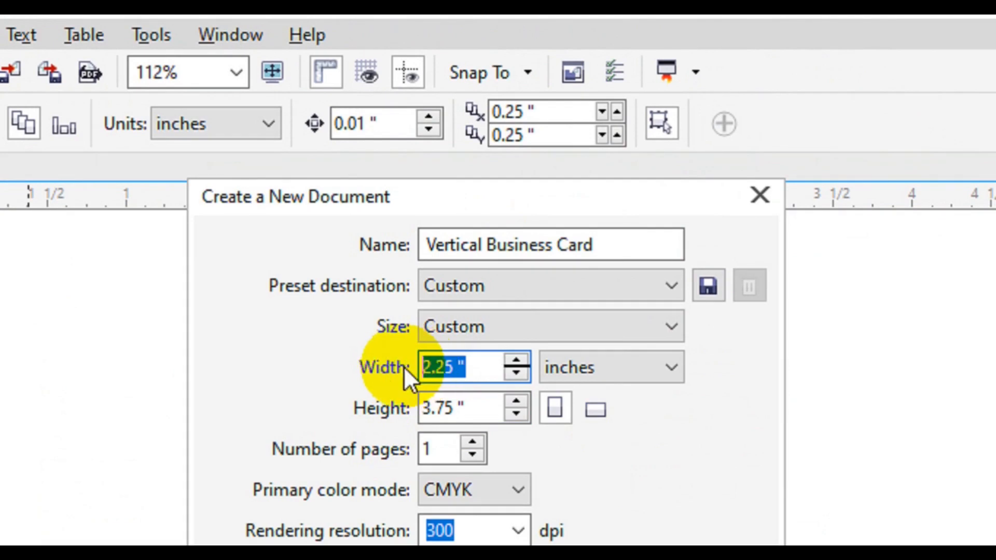
- Use one page, CMYK color mode and 300 dpi rendering resolution, and create the document
{"action": "left_click_drag", "start_coordinate": [433, 449], "coordinate": [421, 449]}
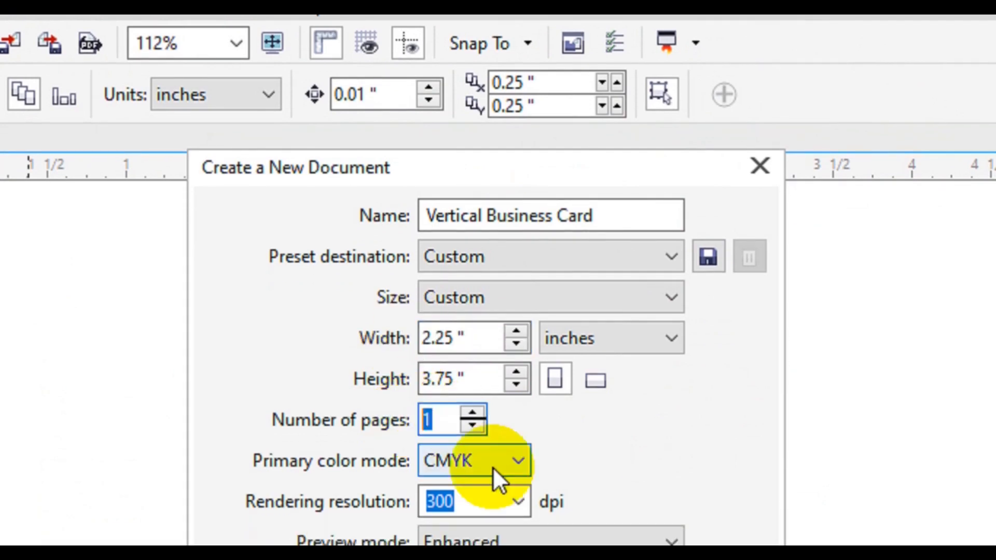
{"action": "left_click", "coordinate": [490, 476]}
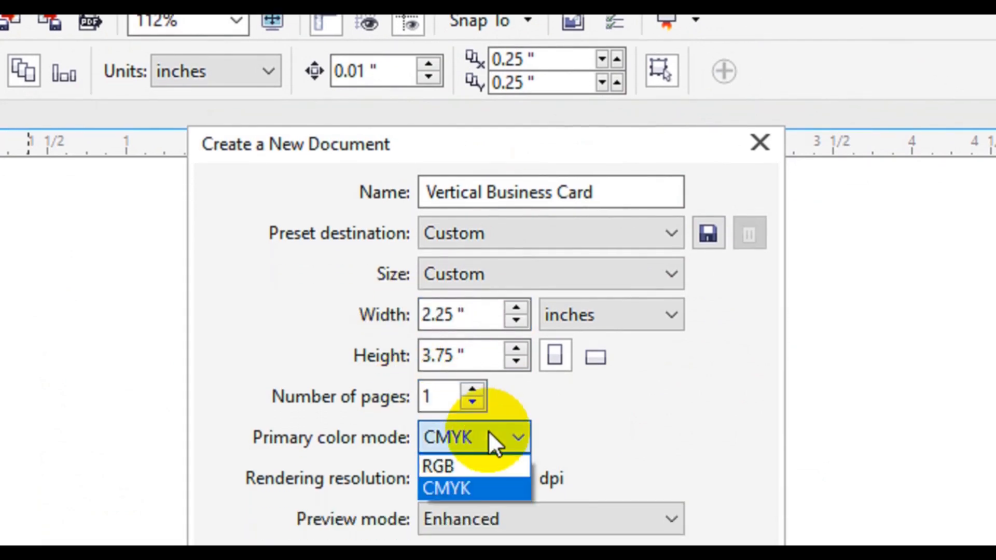
{"action": "left_click", "coordinate": [469, 497]}
{"action": "left_click_drag", "start_coordinate": [472, 450], "coordinate": [419, 448]}
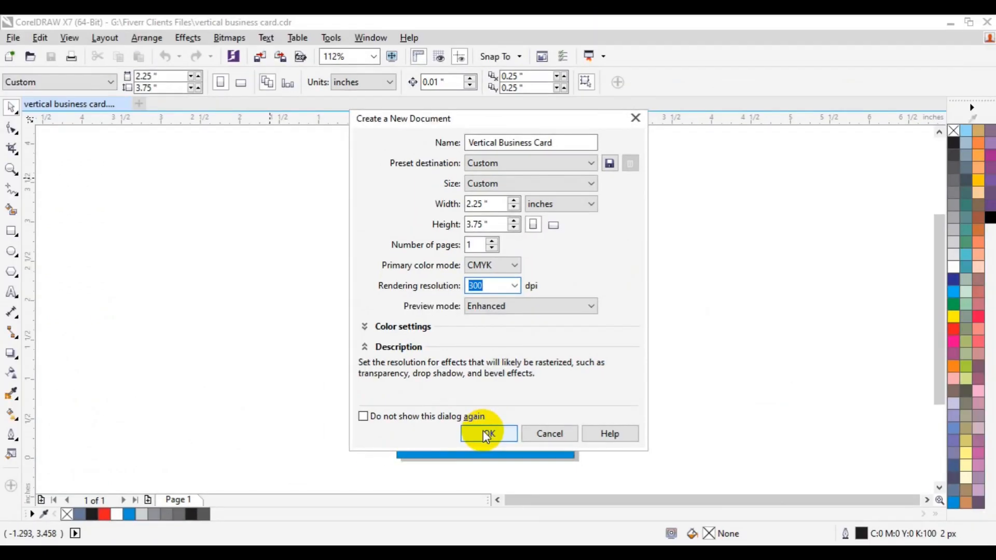
{"action": "left_click", "coordinate": [482, 431]}
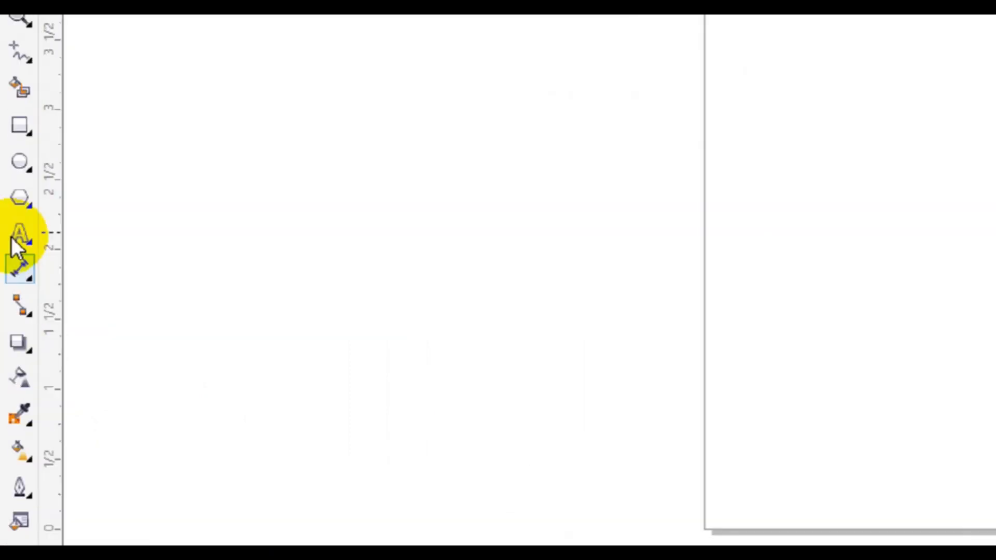
- Create a page-sized rectangle and a concentric copy inside it, scaled to about 92%
{"action": "left_click", "coordinate": [20, 126]}
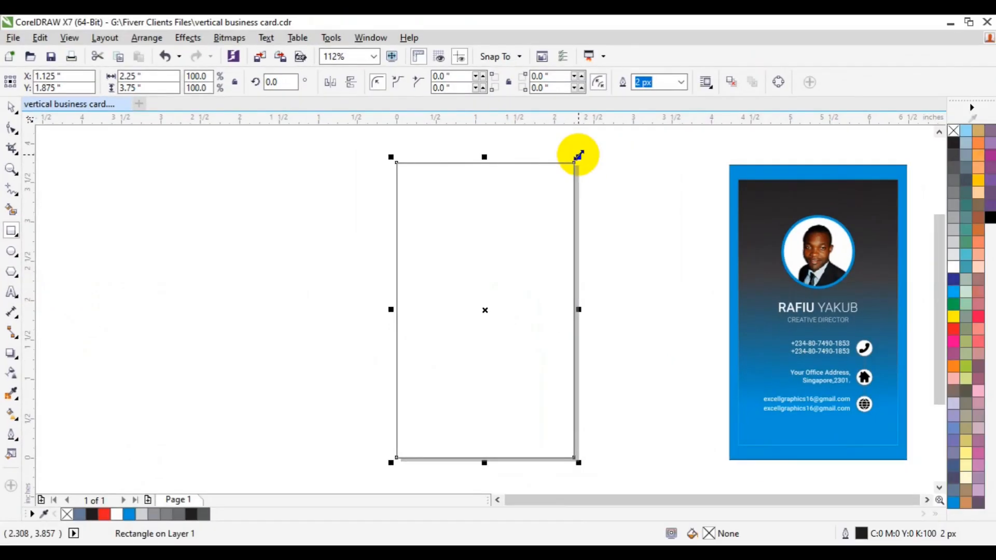
{"action": "left_click", "coordinate": [614, 162]}
{"action": "left_click_drag", "start_coordinate": [574, 158], "coordinate": [572, 160]}
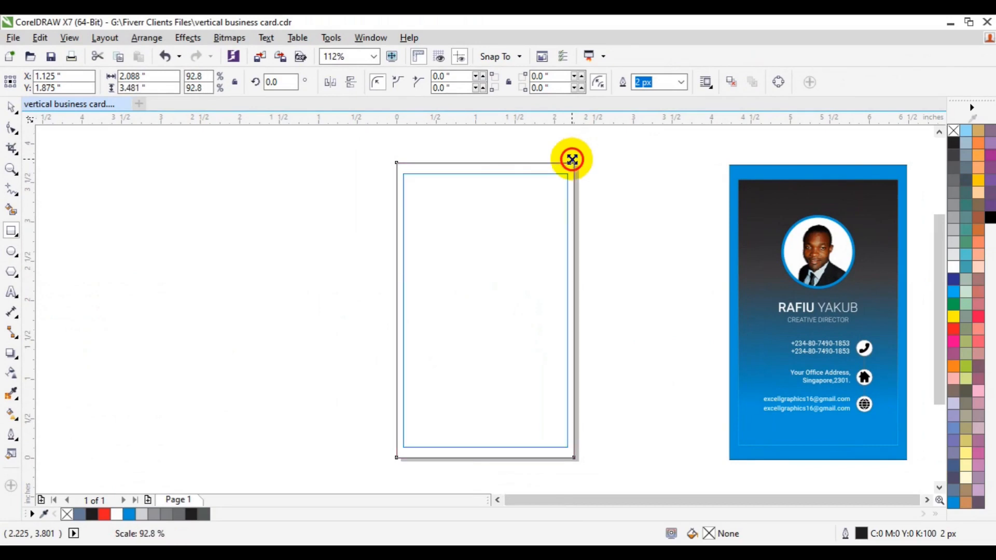
{"action": "left_click_drag", "start_coordinate": [572, 159], "coordinate": [571, 161]}
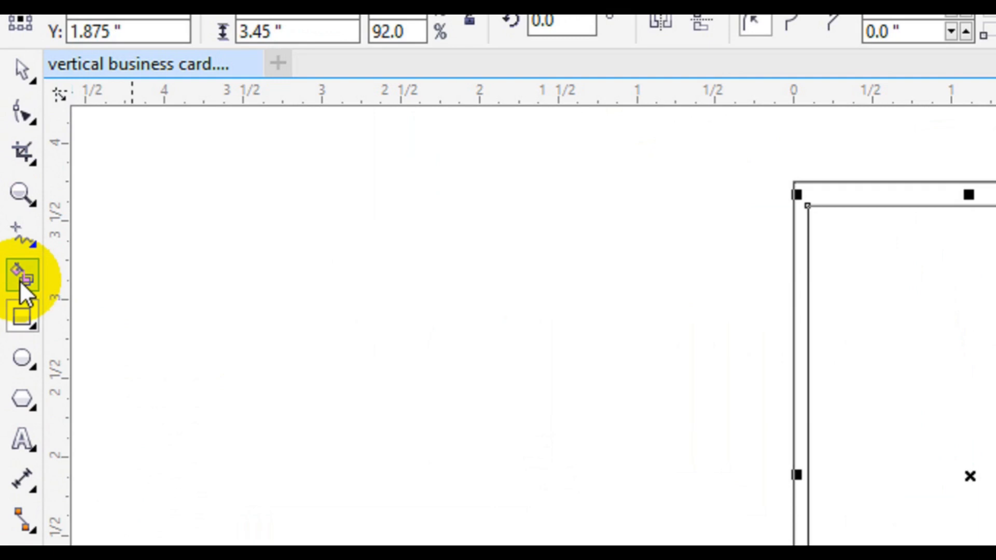
- Smart Fill the inner panel and the surrounding border with Desert Blue, and remove the outlines from all the objects
{"action": "left_click", "coordinate": [19, 280]}
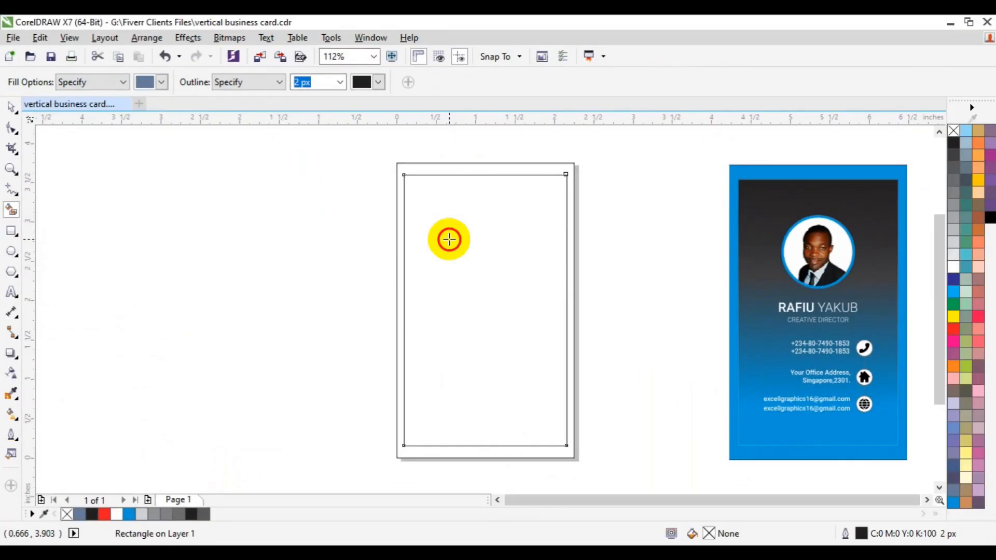
{"action": "left_click", "coordinate": [476, 241]}
{"action": "left_click", "coordinate": [499, 168]}
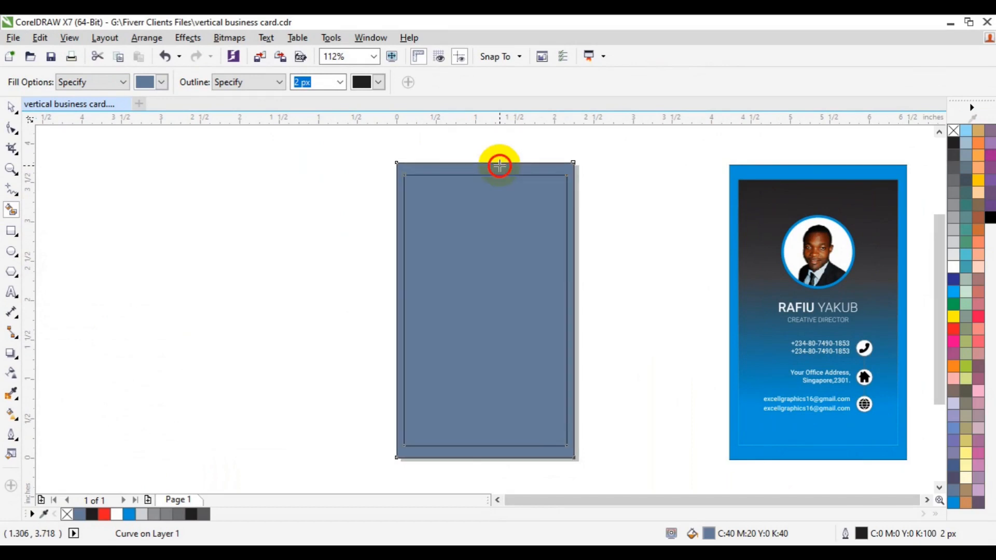
{"action": "left_click", "coordinate": [15, 108]}
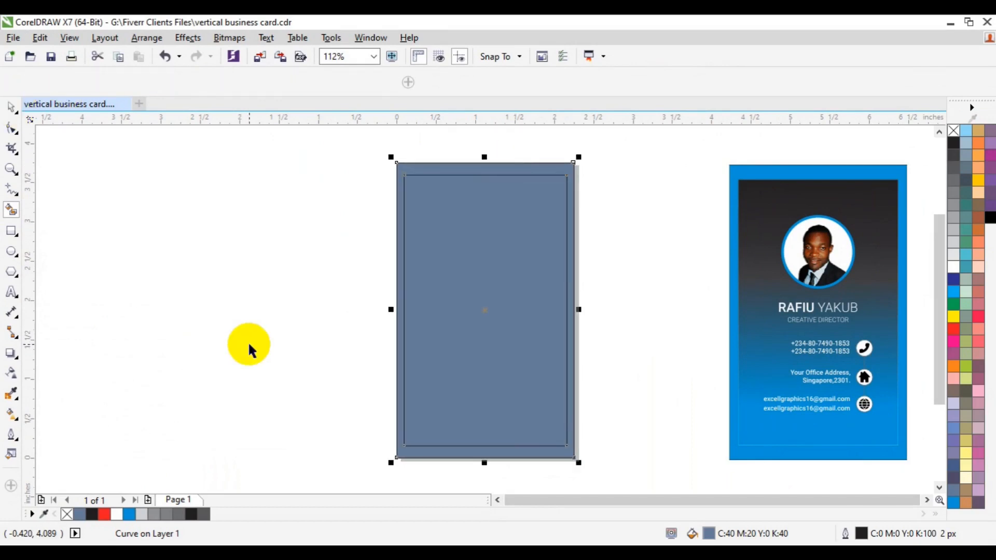
{"action": "left_click_drag", "start_coordinate": [333, 132], "coordinate": [585, 468]}
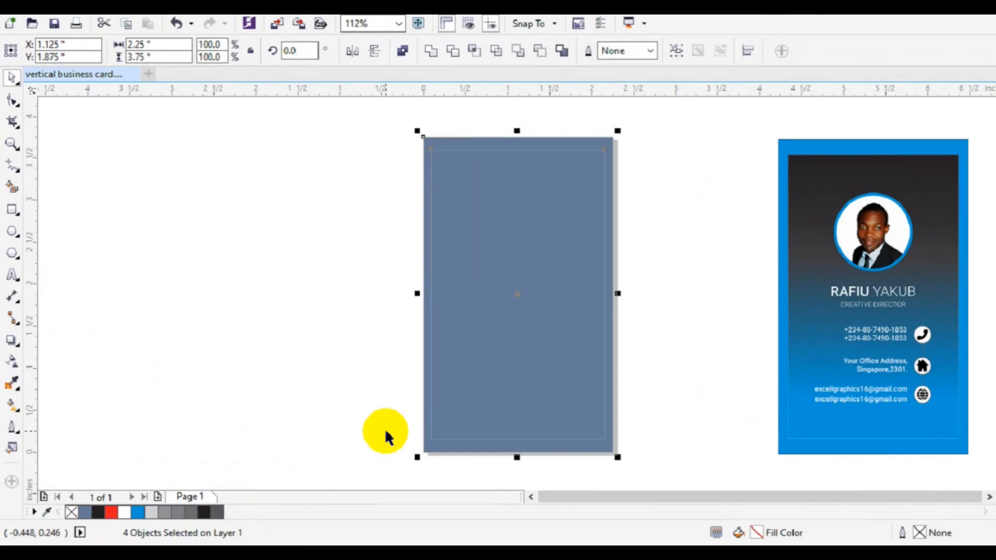
- Fill the outer border frame of the card with Sky Blue (C100 M20 Y0 K0)
{"action": "left_click", "coordinate": [423, 450]}
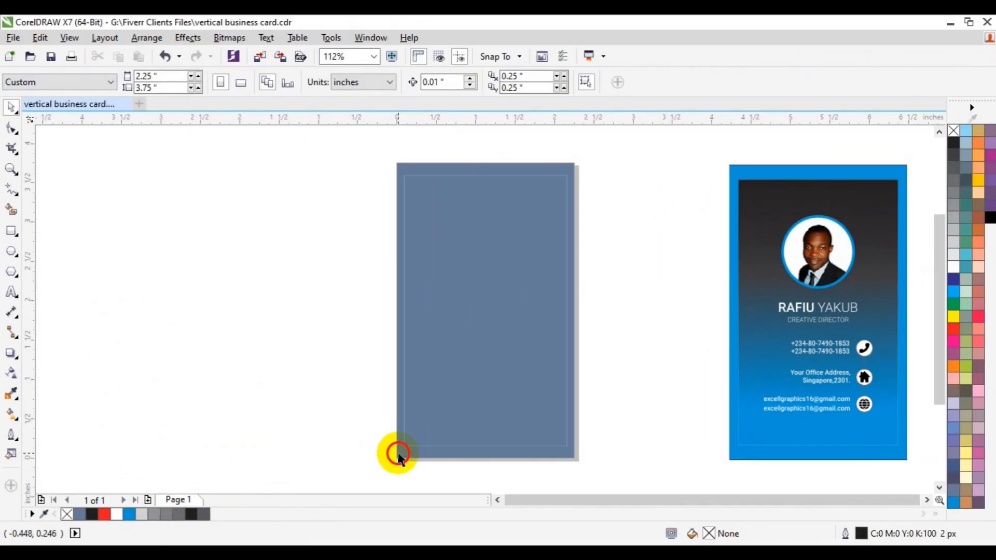
{"action": "left_click", "coordinate": [399, 456]}
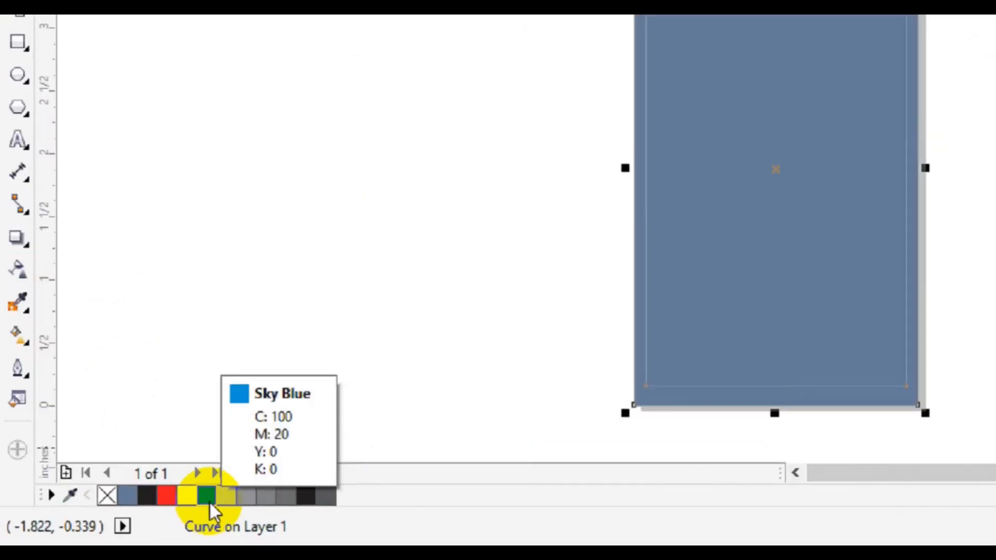
{"action": "left_click", "coordinate": [131, 518]}
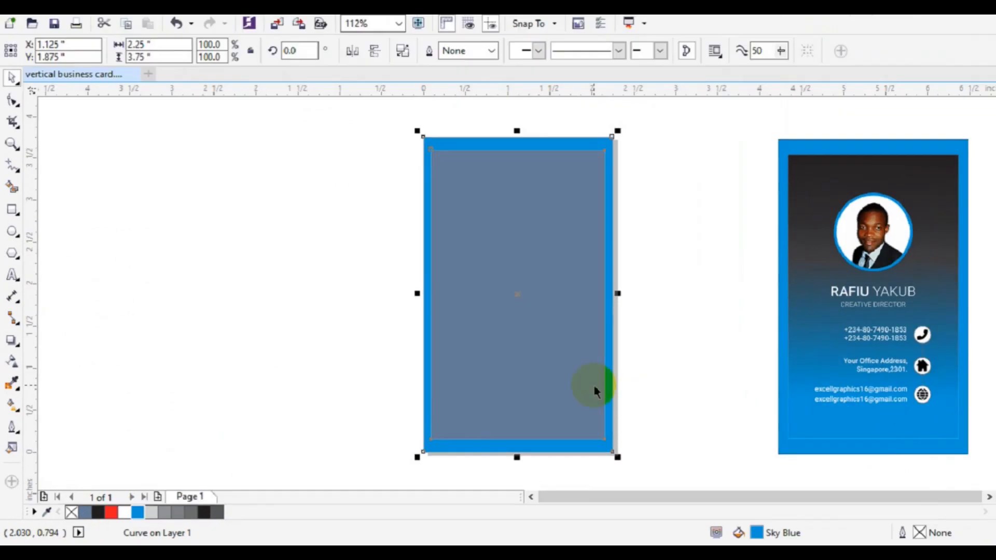
- Apply a linear fountain fill to the inner panel, running vertically from its top edge to below the card's middle
{"action": "left_click", "coordinate": [561, 385]}
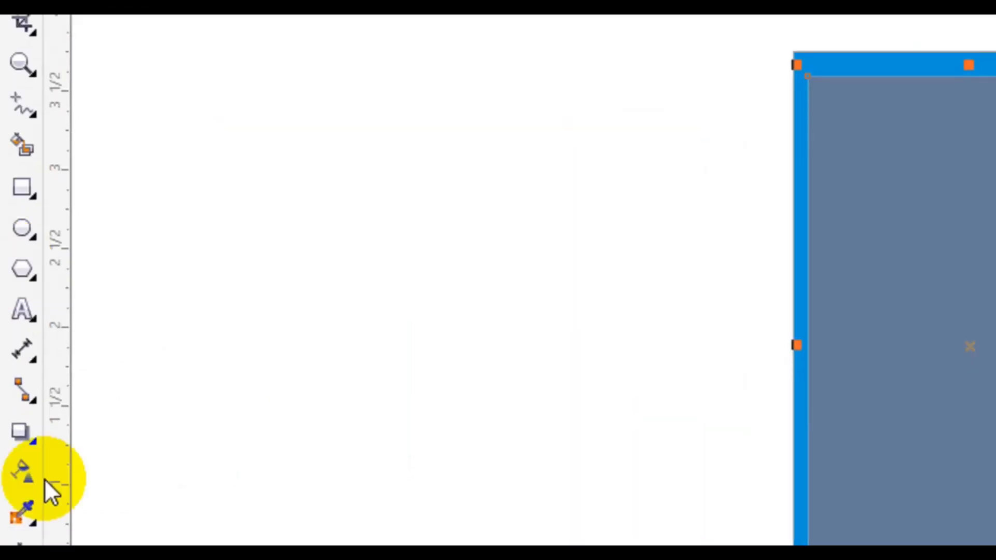
{"action": "left_click", "coordinate": [23, 466]}
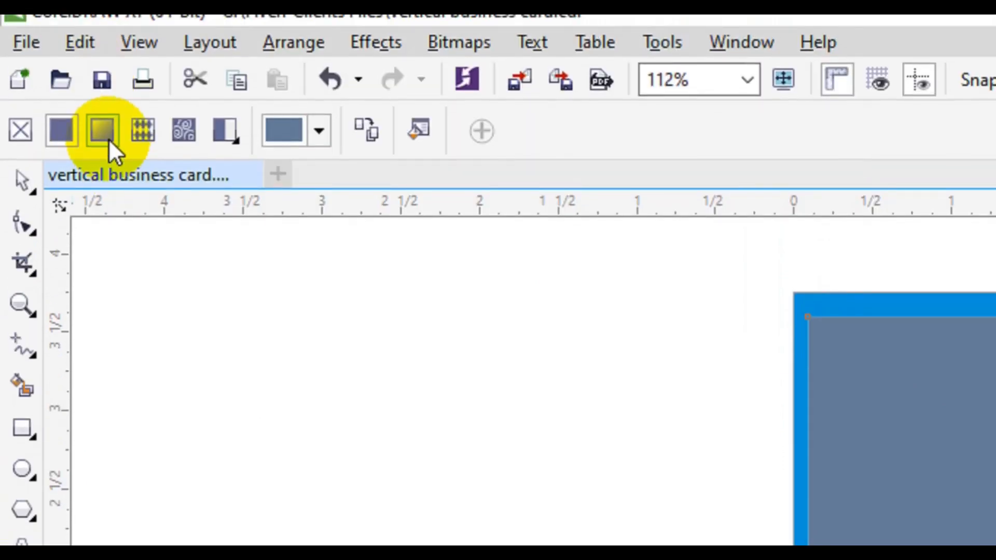
{"action": "left_click", "coordinate": [108, 138]}
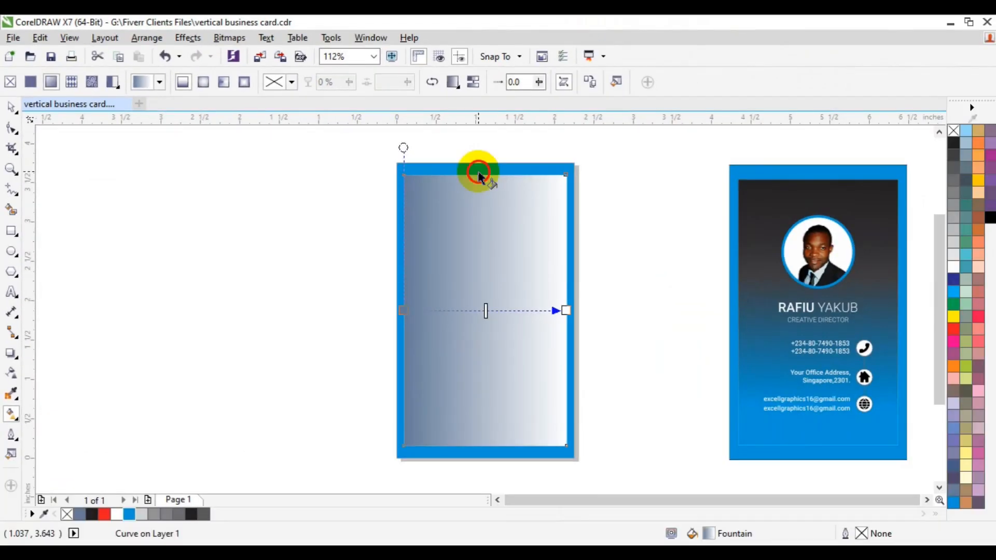
{"action": "left_click_drag", "start_coordinate": [510, 181], "coordinate": [478, 349]}
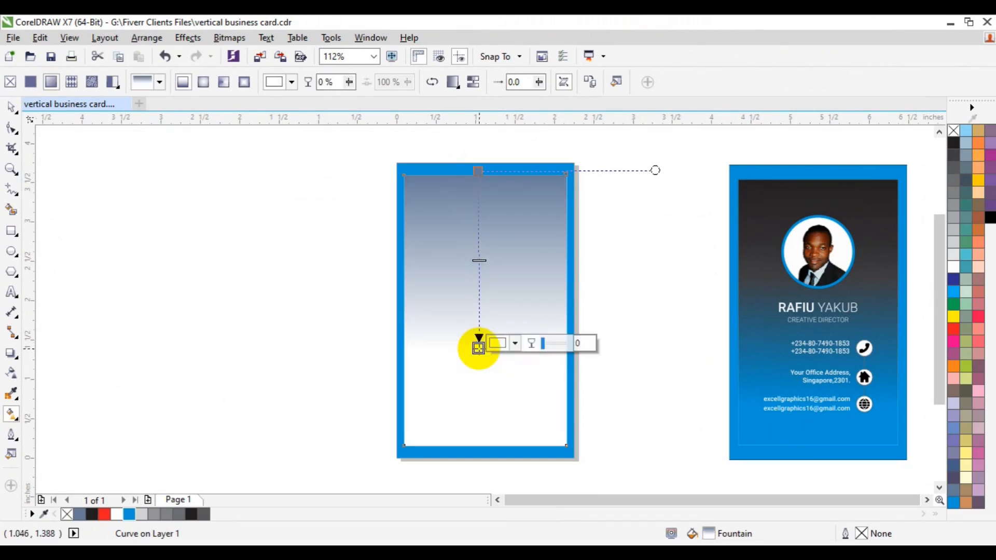
- Set the gradient's lower end color to C100 M20 Y0 K0 blue by sampling it from the color palette
{"action": "left_click", "coordinate": [516, 348]}
{"action": "left_click", "coordinate": [516, 348]}
{"action": "left_click", "coordinate": [515, 347]}
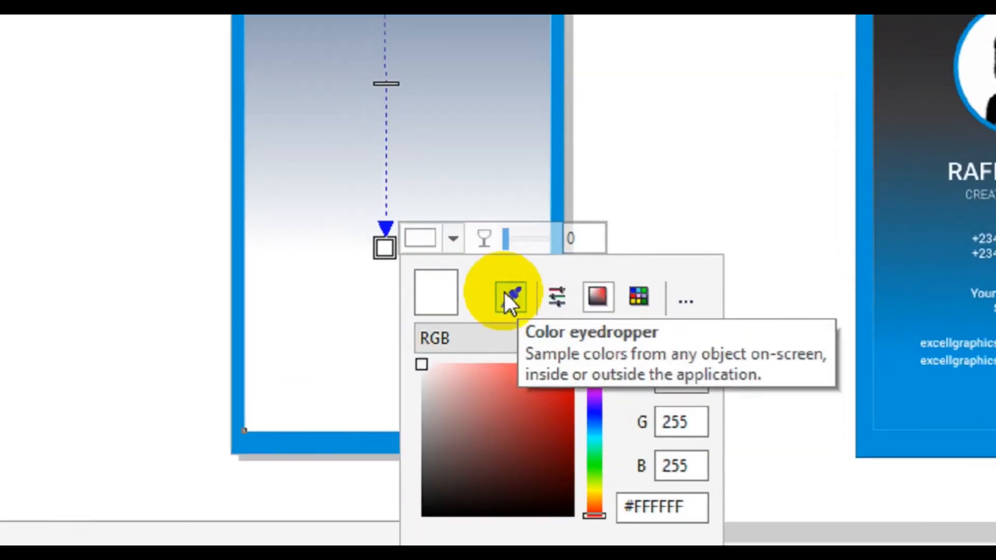
{"action": "left_click", "coordinate": [531, 342]}
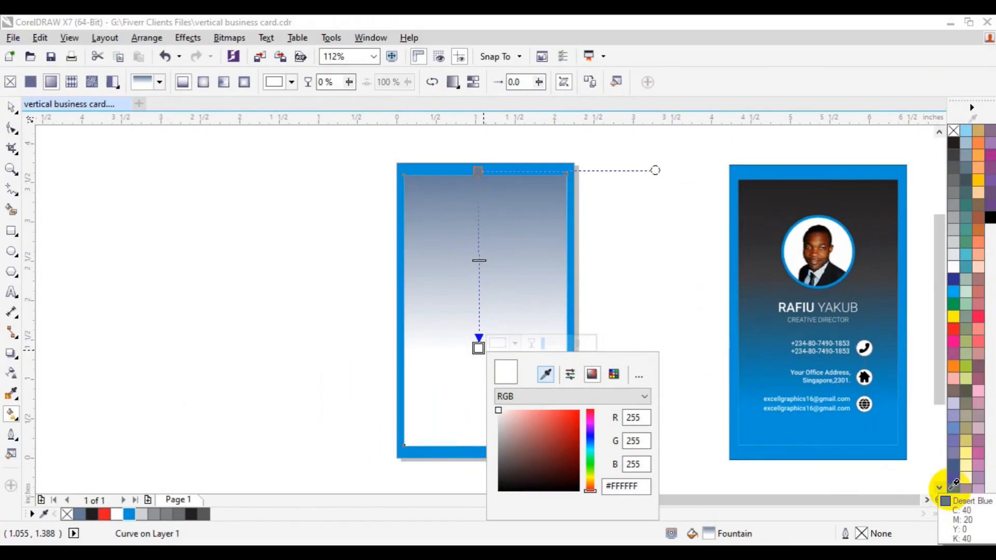
{"action": "left_click", "coordinate": [981, 504]}
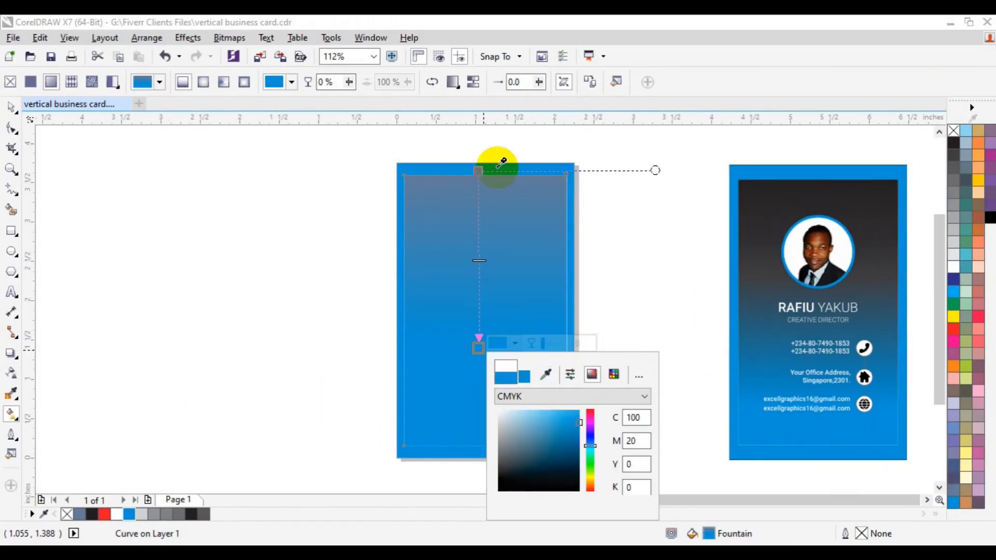
- Set the gradient's upper end color to black (C0 M0 Y0 K100) by sampling it from the color palette
{"action": "left_click", "coordinate": [478, 171]}
{"action": "left_click", "coordinate": [480, 171]}
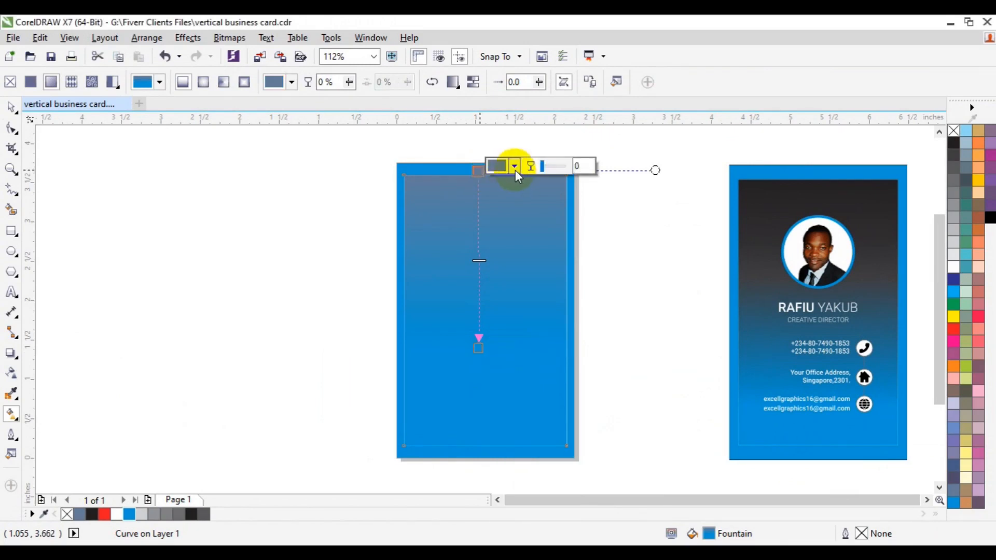
{"action": "left_click", "coordinate": [514, 166]}
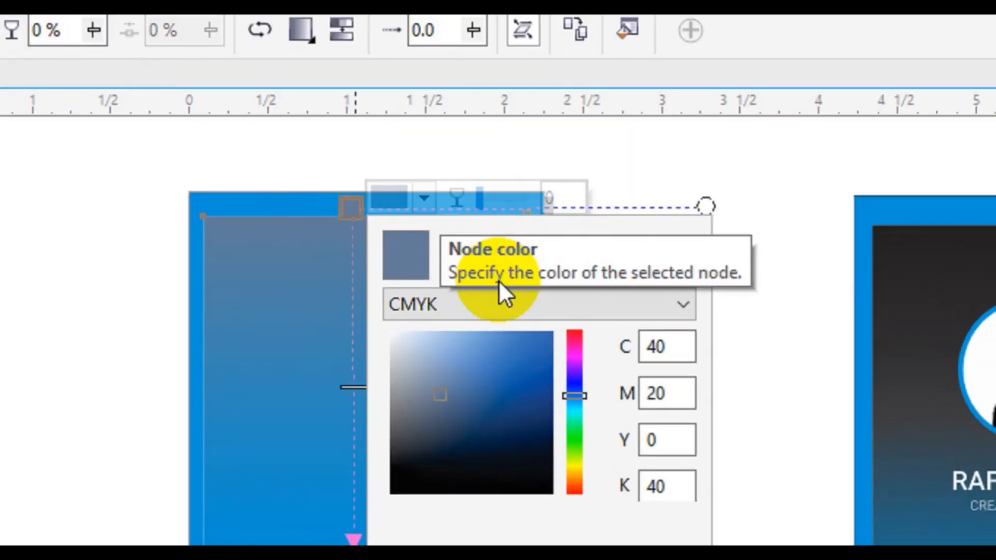
{"action": "left_click", "coordinate": [509, 280]}
{"action": "left_click", "coordinate": [487, 264]}
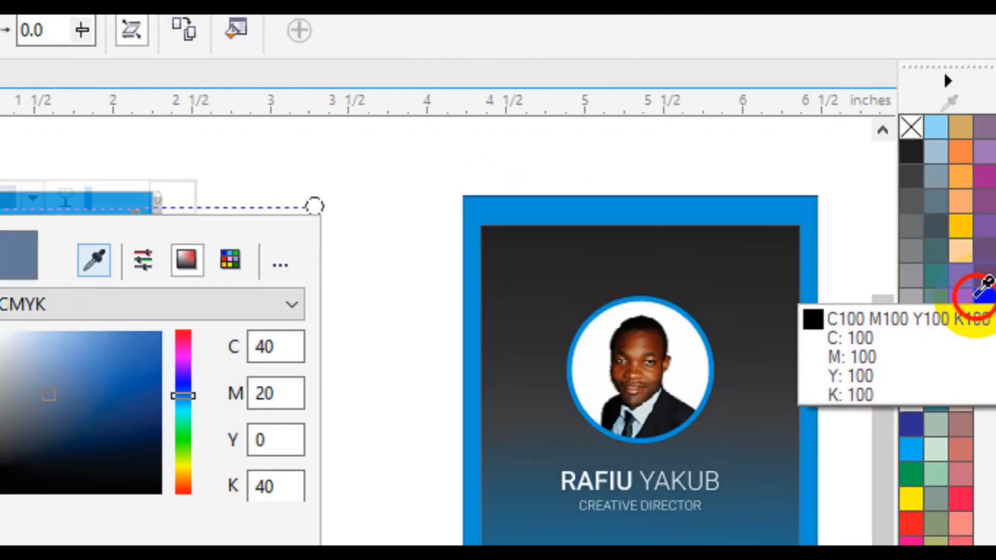
{"action": "left_click", "coordinate": [916, 151]}
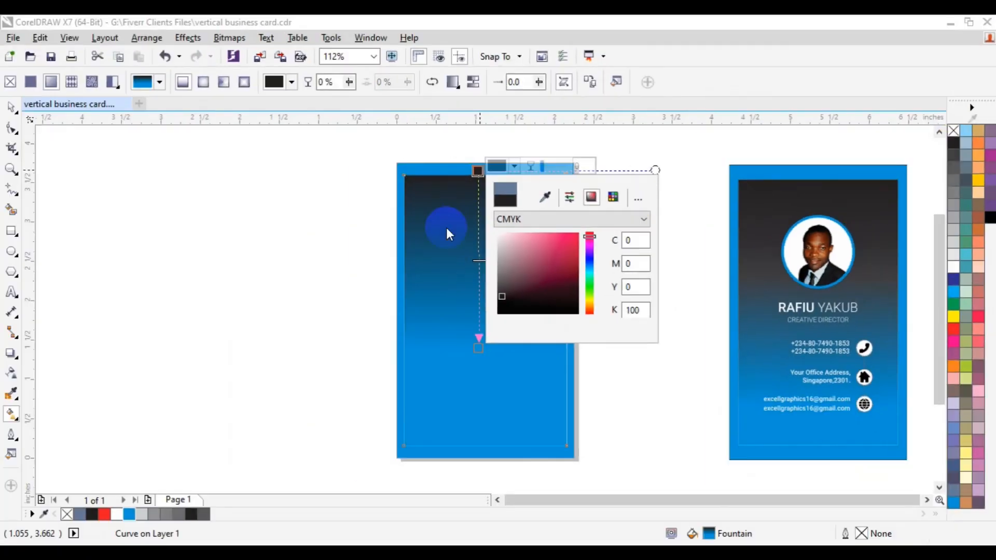
{"action": "left_click", "coordinate": [255, 266]}
- Reposition the gradient's midpoint and both end nodes so black fades to blue from just above the panel down to its lower part
{"action": "left_click", "coordinate": [479, 260]}
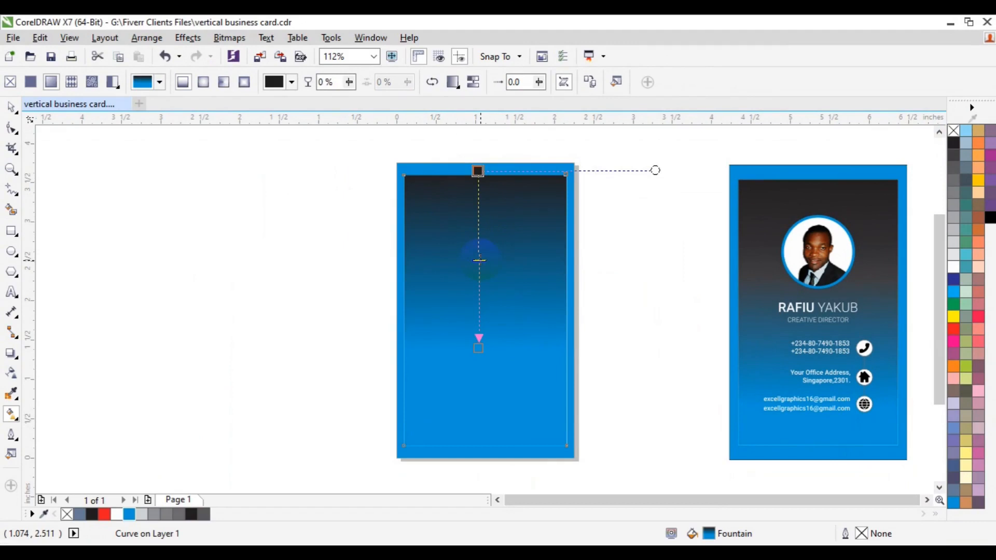
{"action": "left_click_drag", "start_coordinate": [479, 259], "coordinate": [479, 279]}
{"action": "left_click_drag", "start_coordinate": [477, 351], "coordinate": [477, 387]}
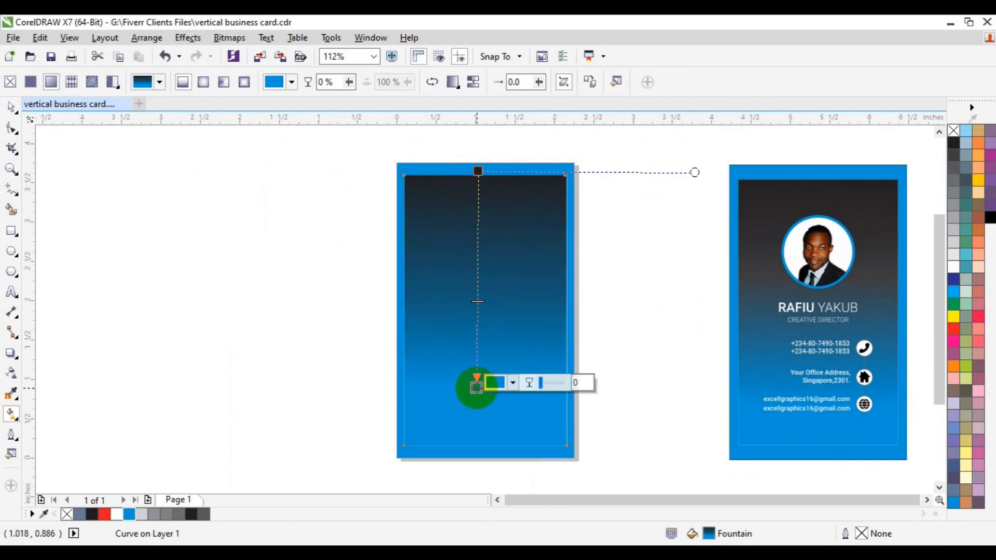
{"action": "left_click_drag", "start_coordinate": [477, 388], "coordinate": [476, 398]}
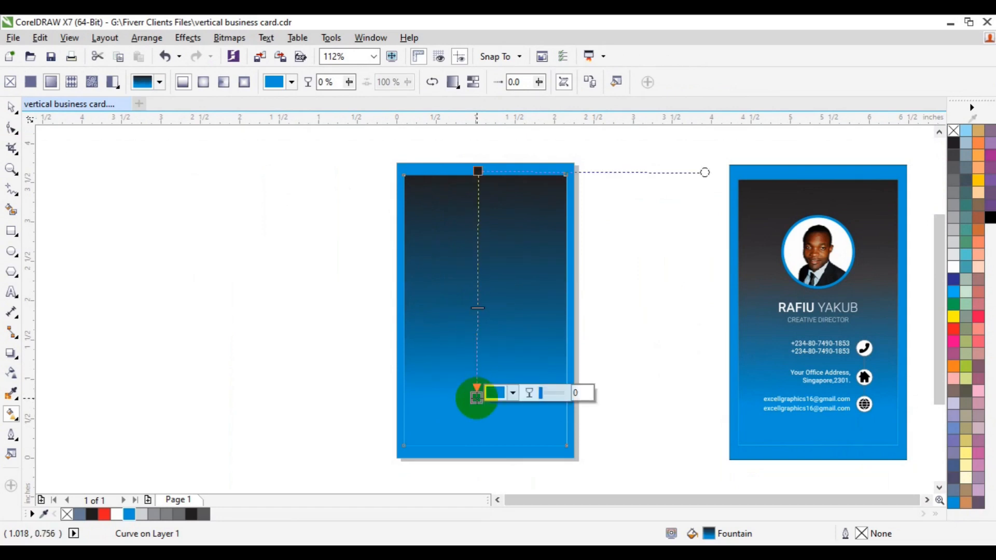
{"action": "left_click", "coordinate": [478, 170]}
{"action": "left_click_drag", "start_coordinate": [480, 169], "coordinate": [478, 148]}
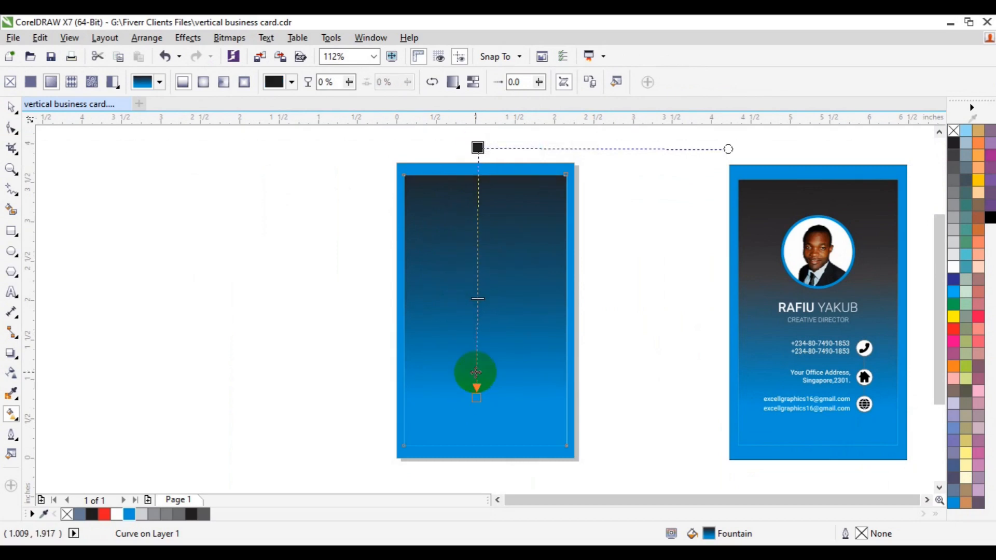
{"action": "left_click_drag", "start_coordinate": [476, 398], "coordinate": [478, 367]}
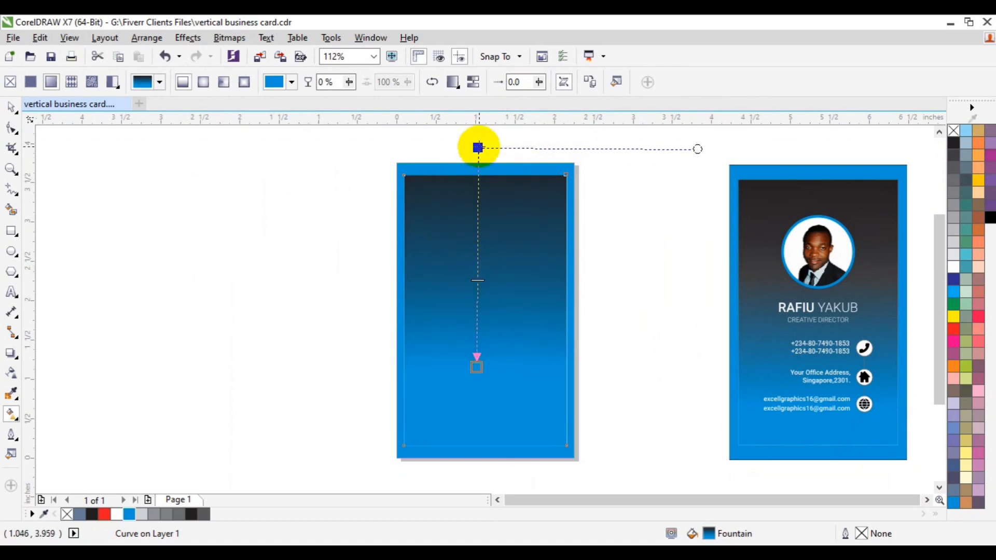
{"action": "left_click_drag", "start_coordinate": [477, 148], "coordinate": [477, 167]}
{"action": "left_click", "coordinate": [477, 167]}
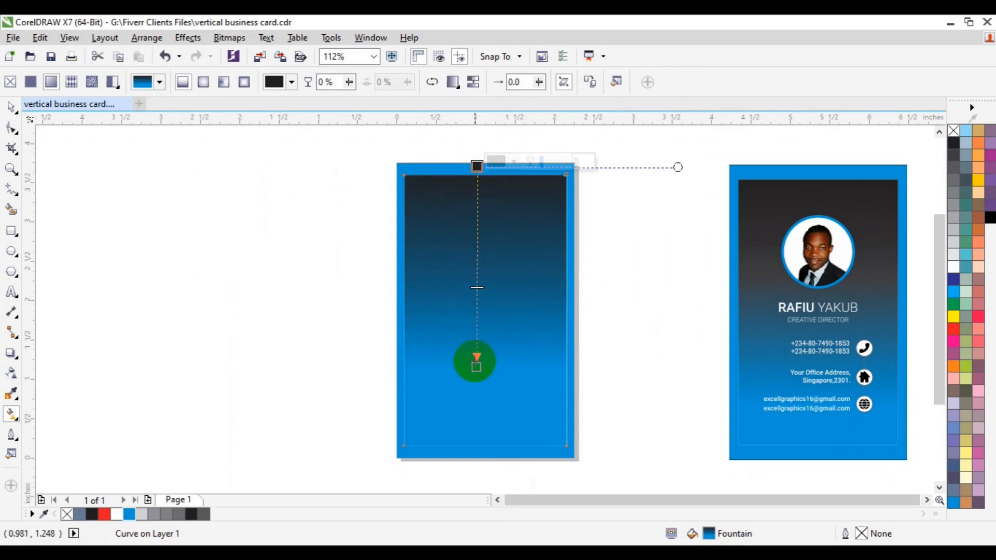
{"action": "left_click_drag", "start_coordinate": [475, 363], "coordinate": [475, 393]}
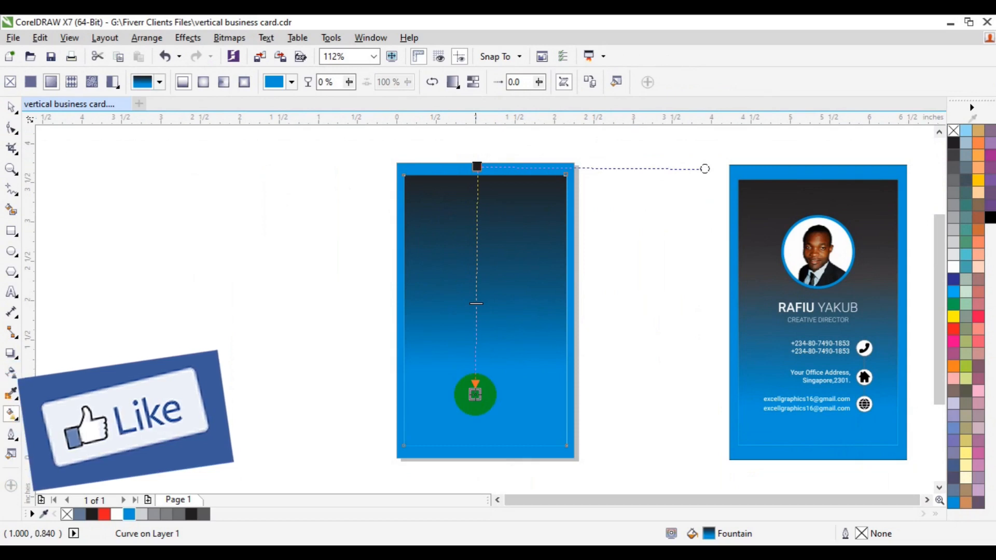
{"action": "key", "text": "space"}
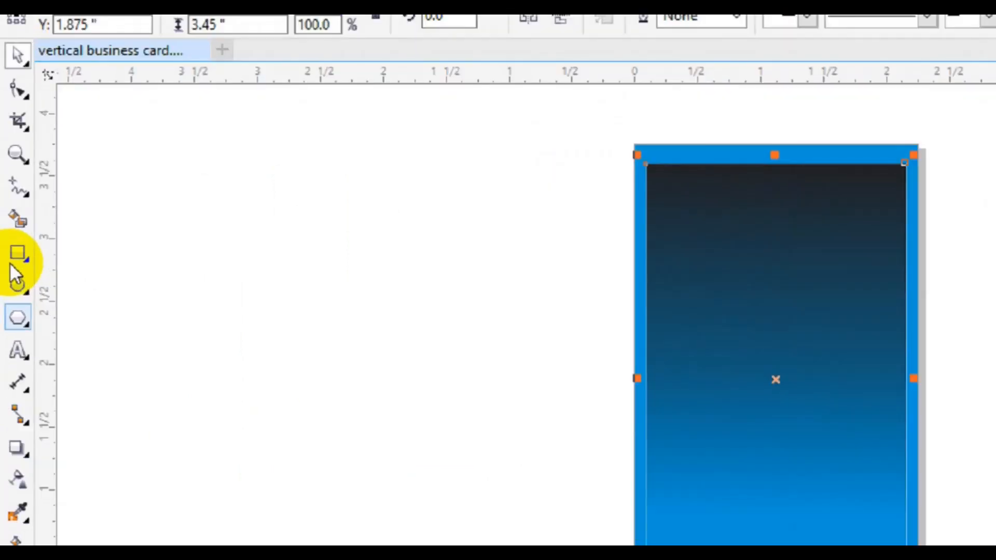
- Draw a circle about 0.95 in across and place it horizontally centered in the upper half of the card
{"action": "left_click", "coordinate": [19, 261]}
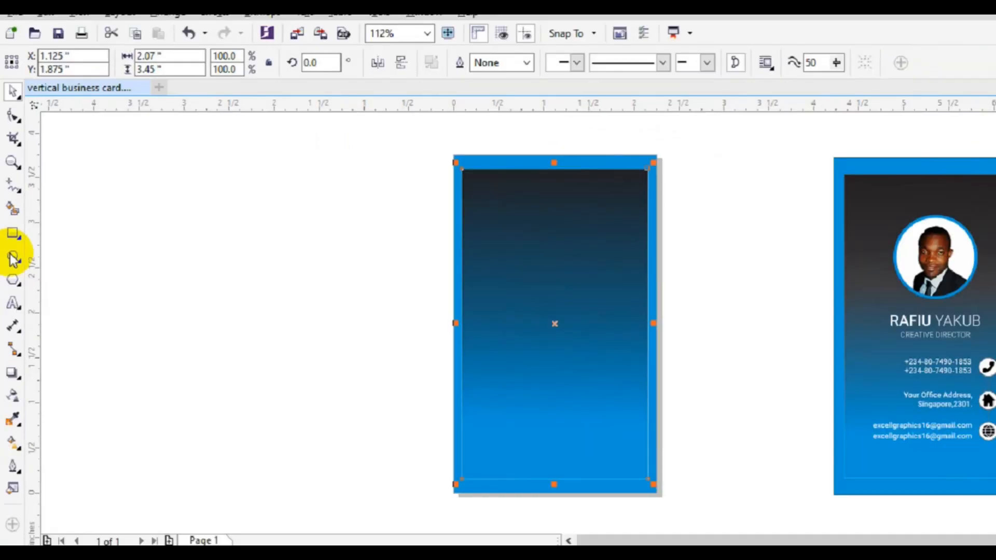
{"action": "left_click", "coordinate": [15, 266]}
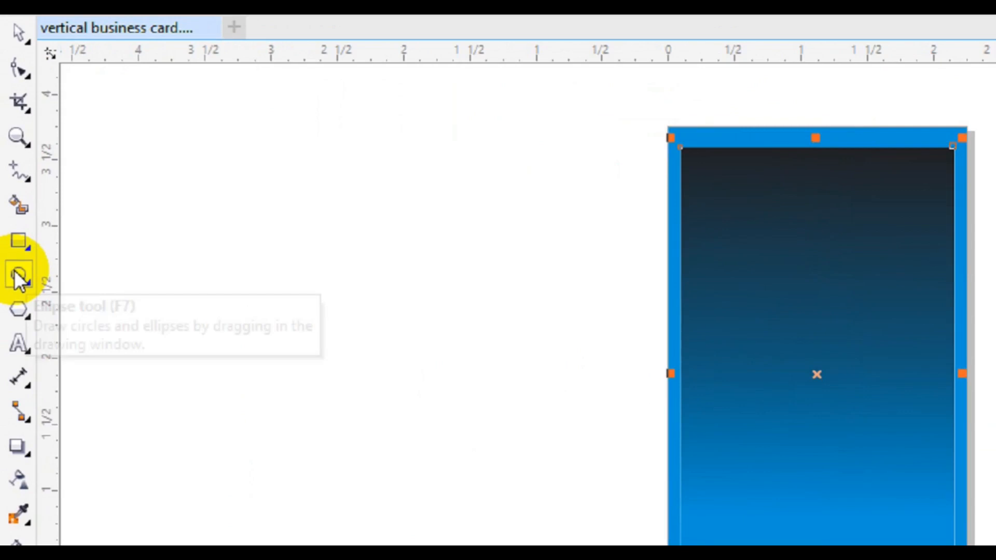
{"action": "left_click", "coordinate": [15, 266]}
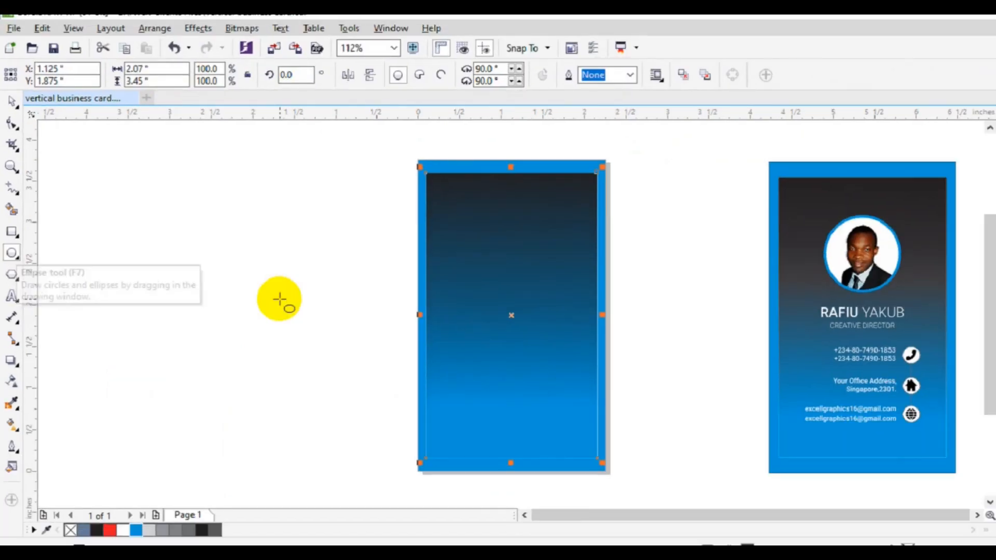
{"action": "mouse_move", "coordinate": [279, 299]}
{"action": "left_mouse_down"}
{"action": "mouse_move", "coordinate": [319, 379]}
{"action": "mouse_move", "coordinate": [300, 361]}
{"action": "mouse_move", "coordinate": [302, 370]}
{"action": "left_mouse_up"}
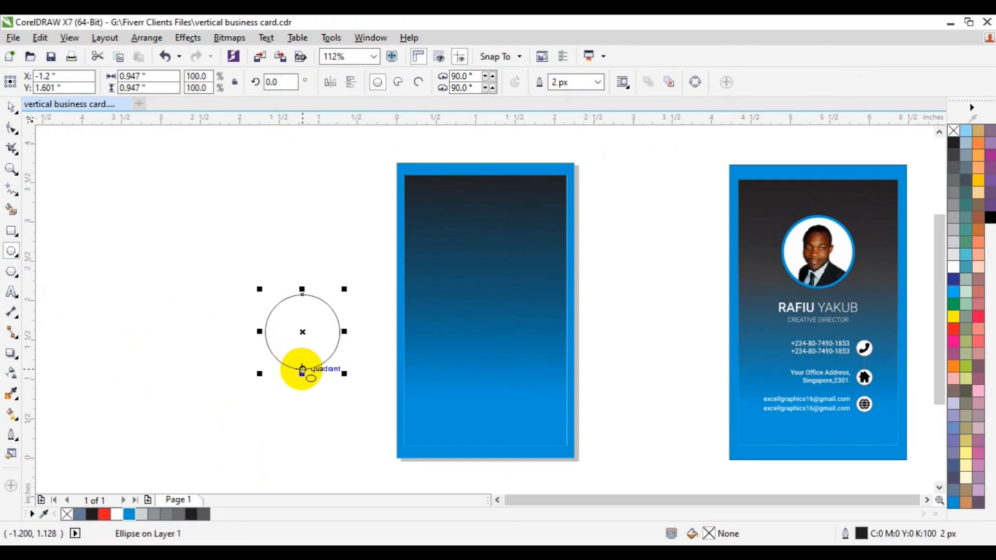
{"action": "key", "text": "p"}
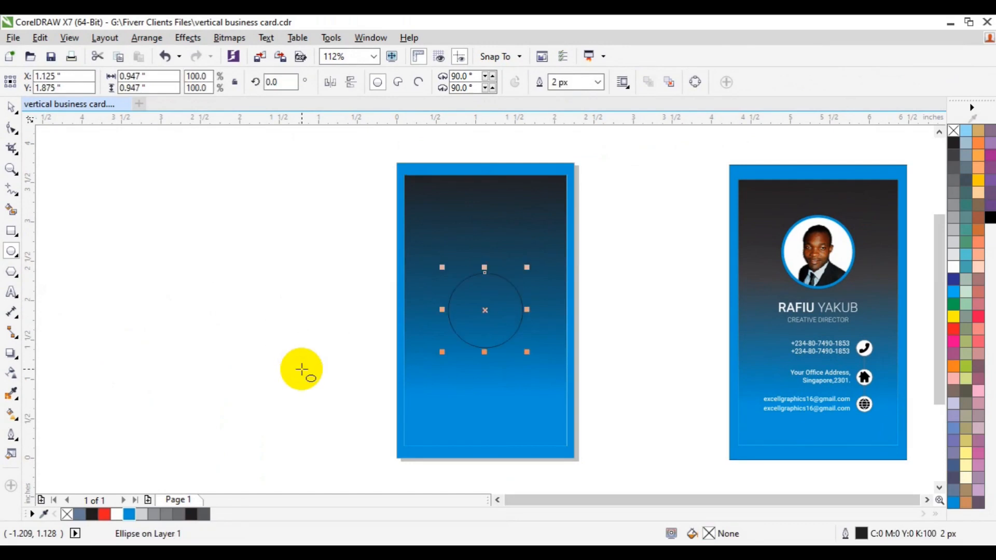
{"action": "left_click_drag", "start_coordinate": [485, 310], "coordinate": [483, 257]}
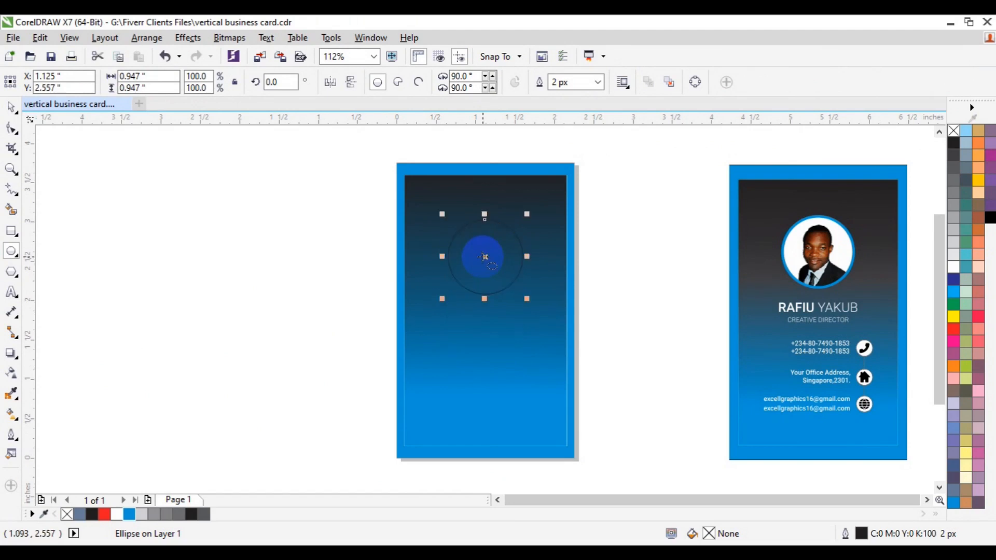
- Give the circle a Sky Blue outline 8 px wide and a white fill
{"action": "right_click", "coordinate": [133, 512]}
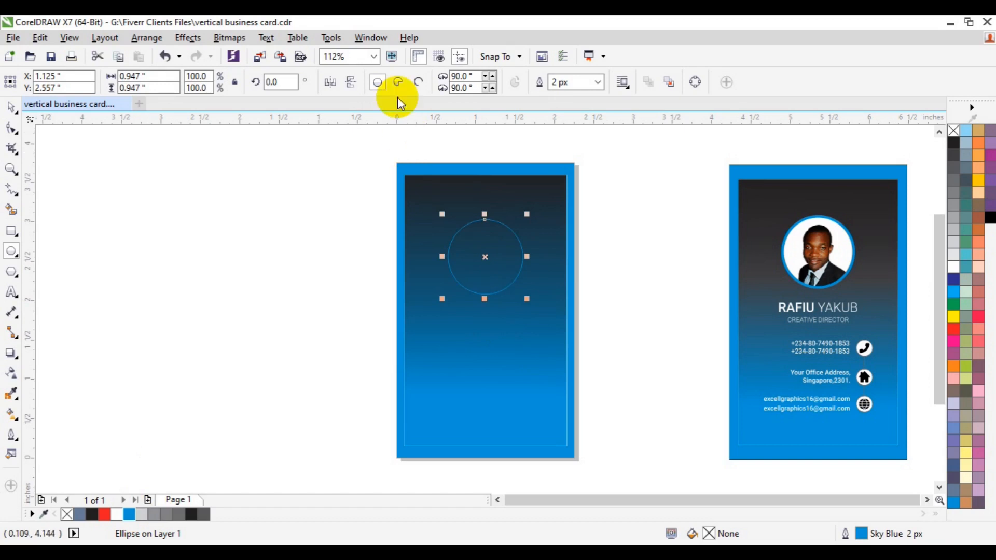
{"action": "left_click", "coordinate": [598, 85]}
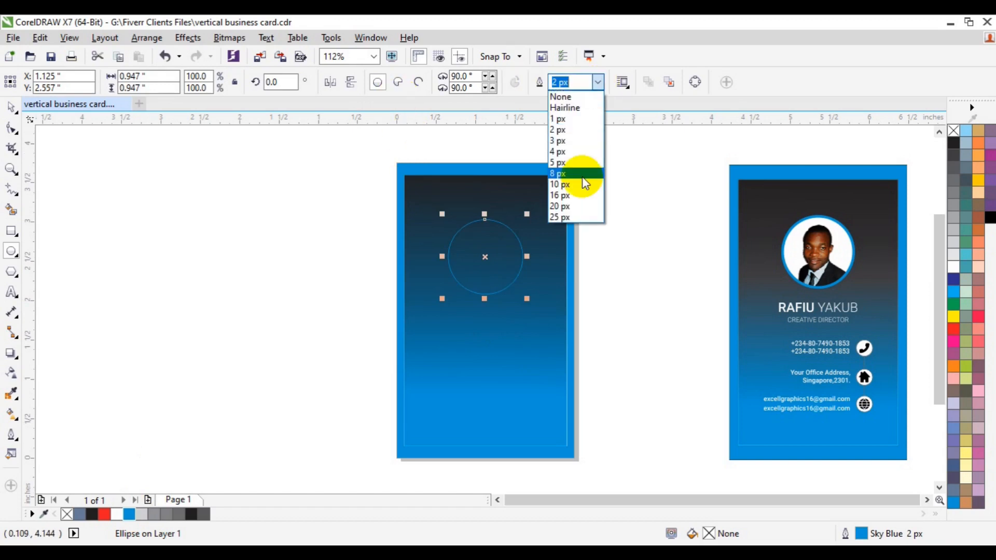
{"action": "left_click", "coordinate": [581, 173]}
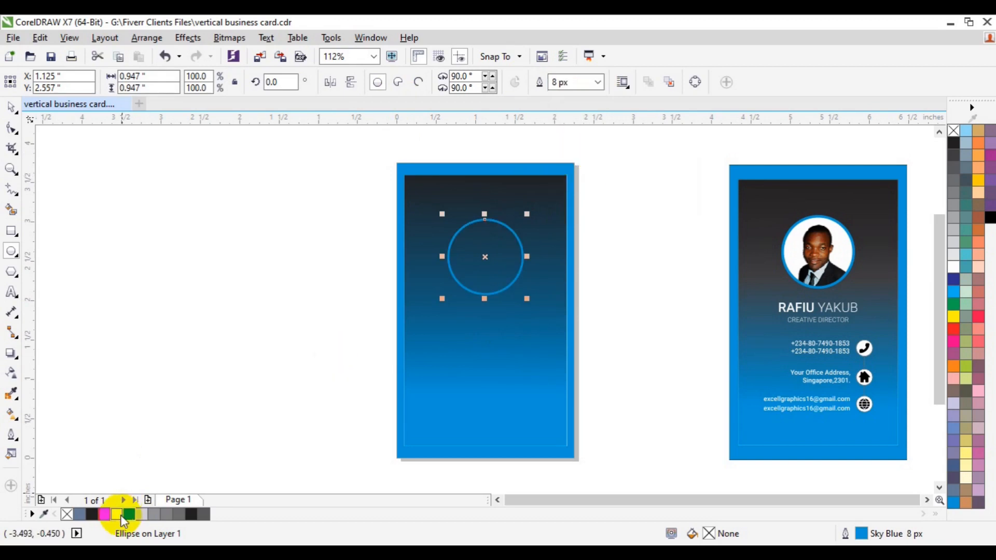
{"action": "left_click", "coordinate": [117, 515]}
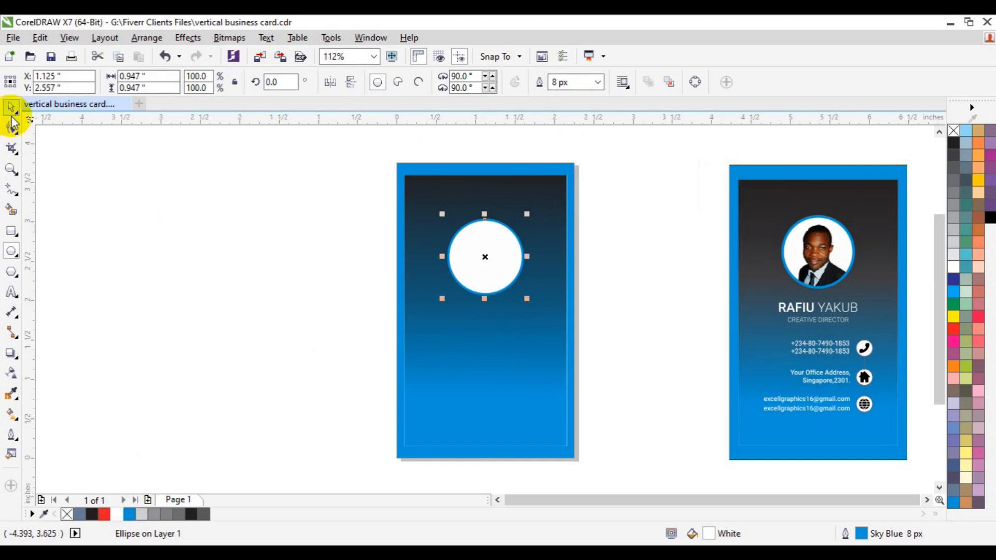
- Import the pin image from the tutorial elements folder, place it over the card's left edge, and enlarge it to about 2.16 by 2.36 in
{"action": "left_click", "coordinate": [195, 39]}
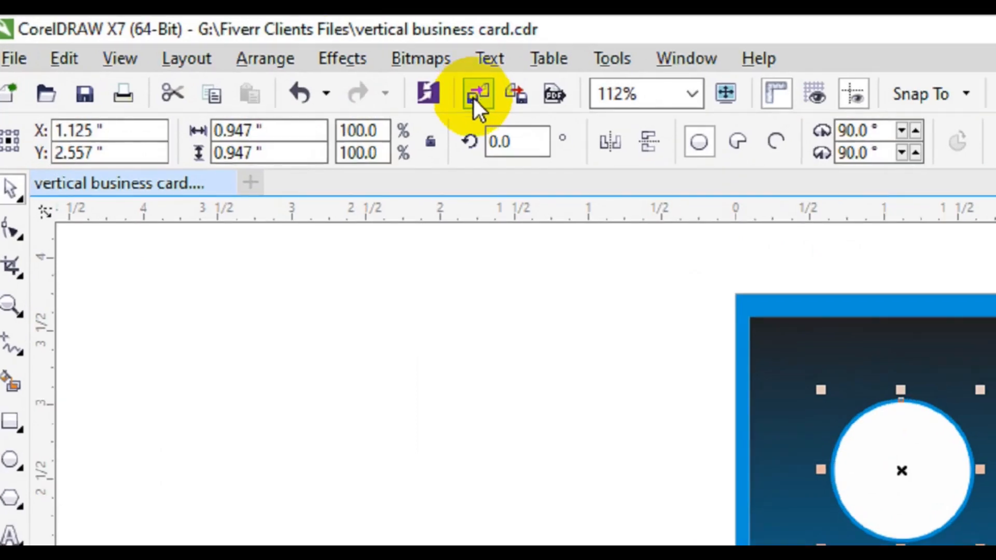
{"action": "left_click", "coordinate": [452, 92]}
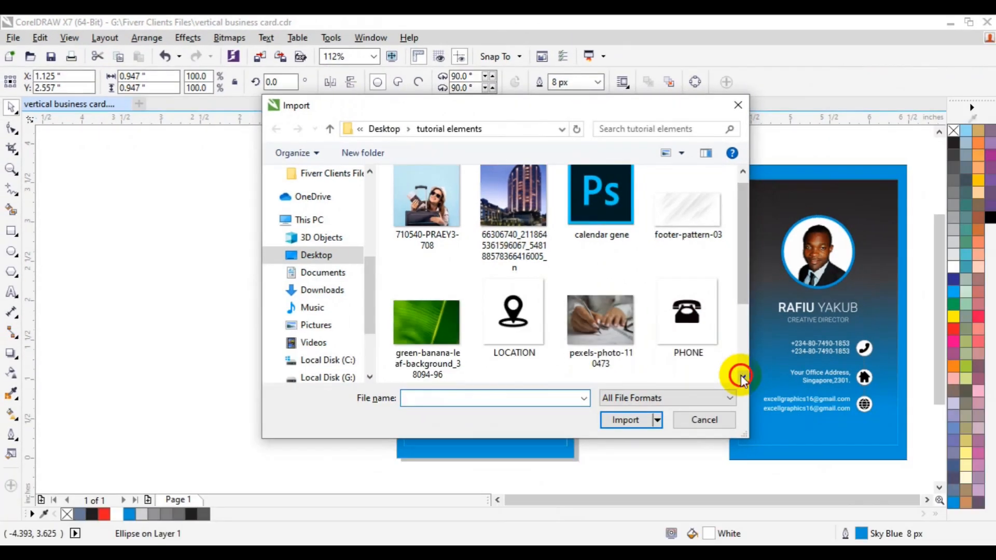
{"action": "left_click", "coordinate": [790, 402]}
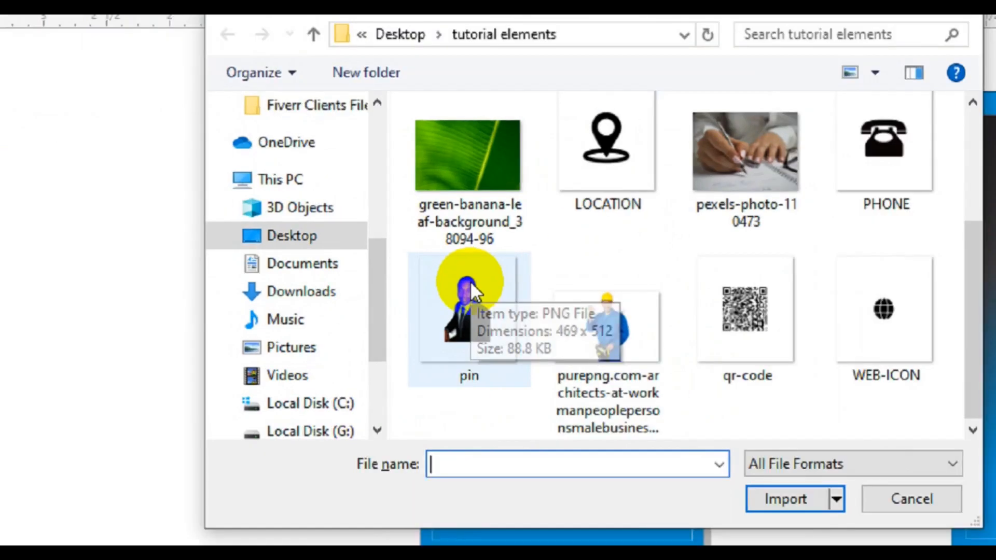
{"action": "left_click", "coordinate": [451, 285]}
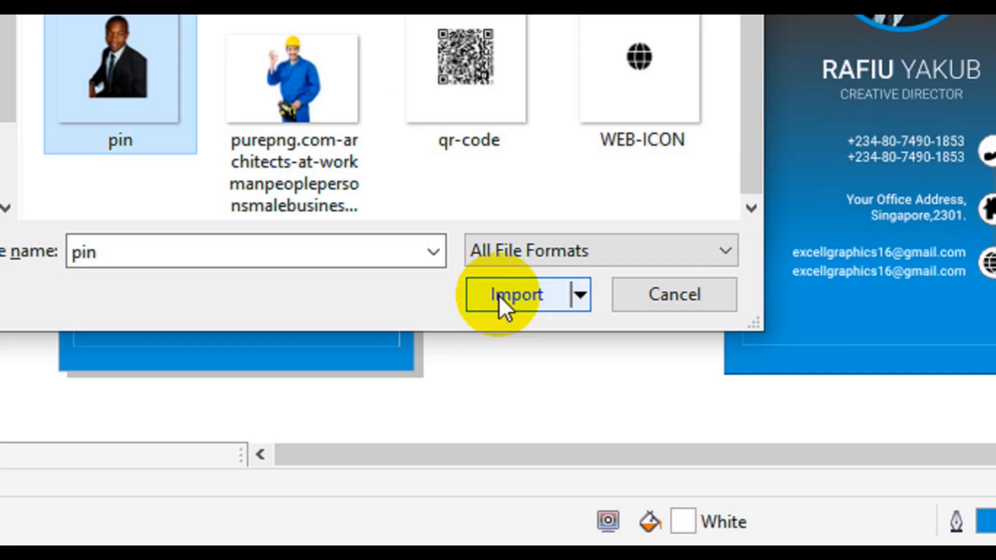
{"action": "left_click", "coordinate": [829, 522]}
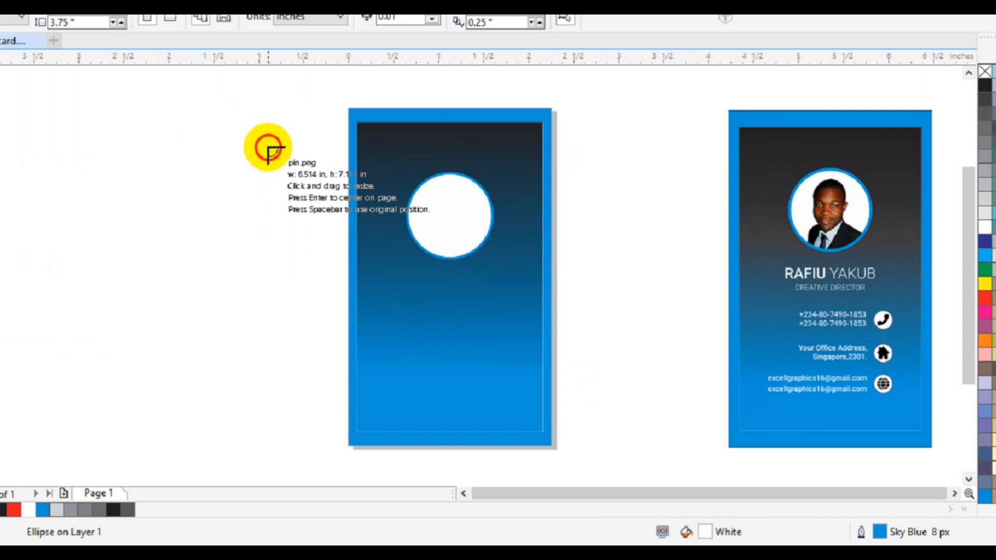
{"action": "left_click_drag", "start_coordinate": [268, 151], "coordinate": [400, 322]}
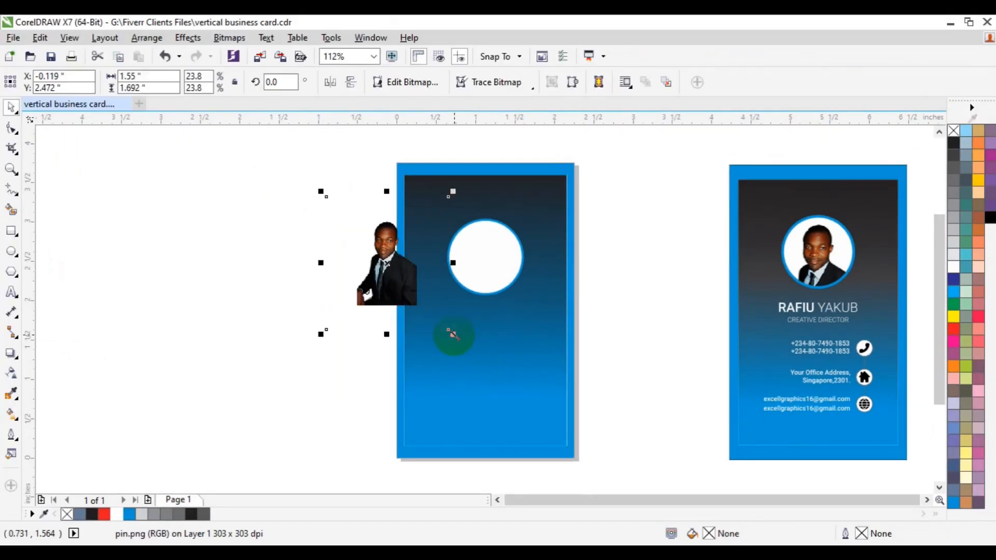
{"action": "left_click_drag", "start_coordinate": [452, 333], "coordinate": [482, 368]}
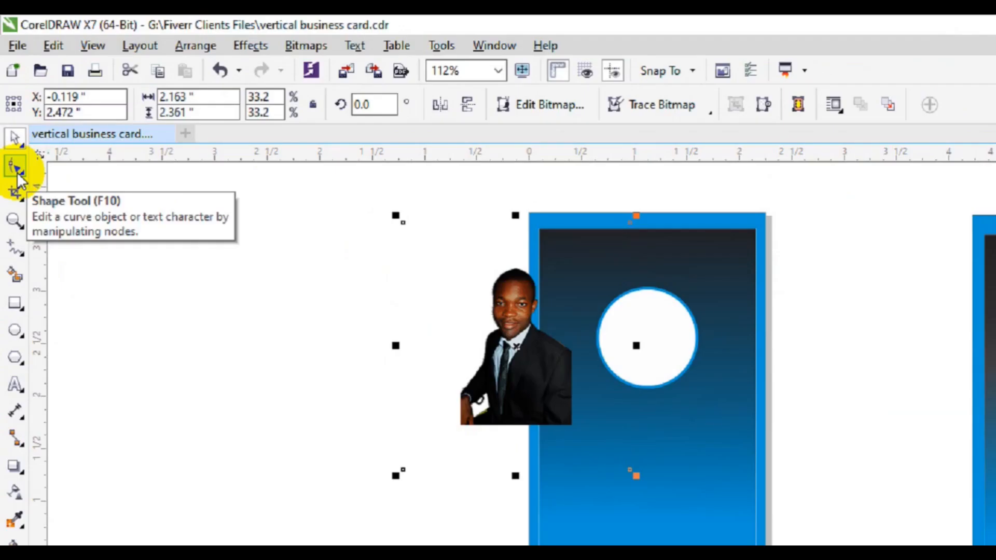
- Crop the empty left side of the portrait with the Shape tool, moving its left edge nodes in to the man's elbow
{"action": "left_click", "coordinate": [17, 175]}
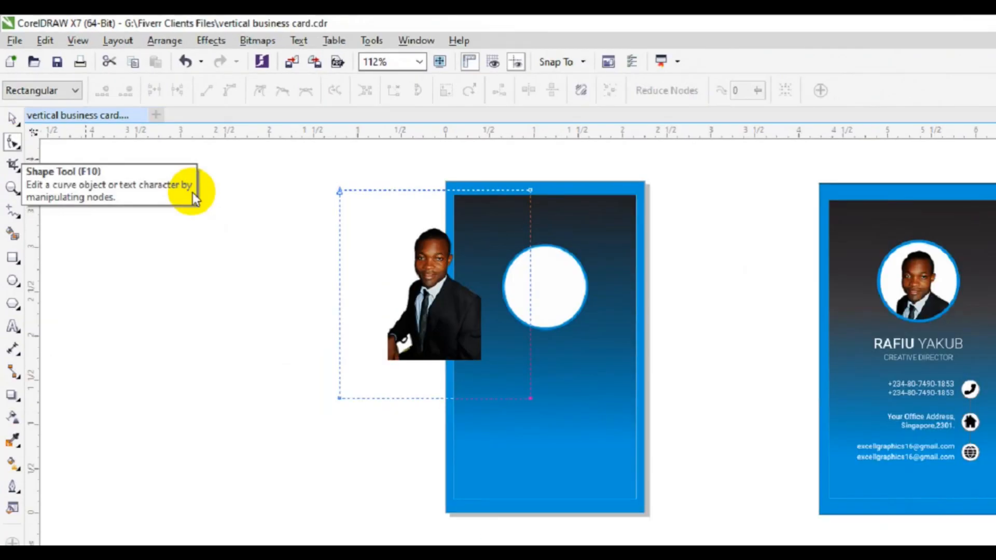
{"action": "left_click_drag", "start_coordinate": [378, 250], "coordinate": [495, 448]}
{"action": "left_click_drag", "start_coordinate": [295, 273], "coordinate": [365, 413]}
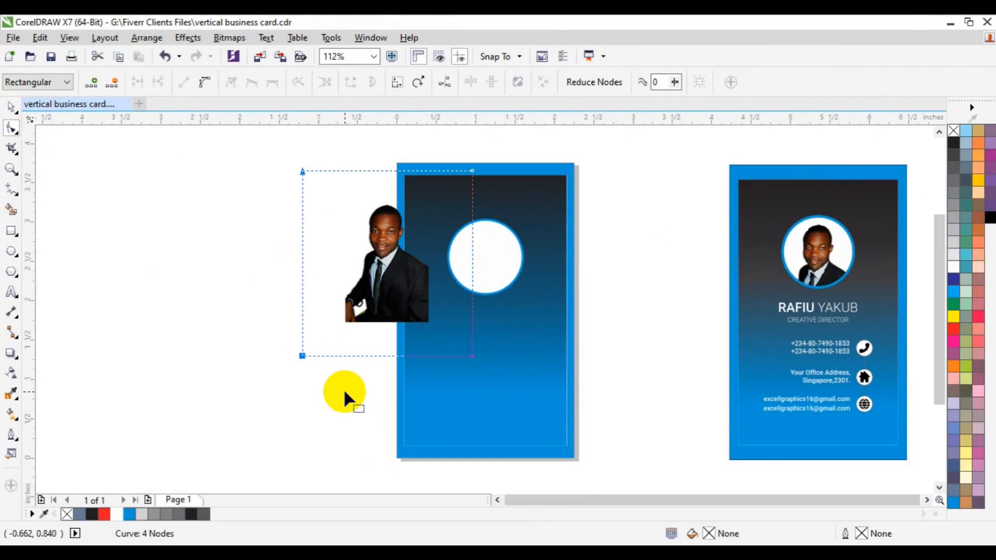
{"action": "key", "text": "Right"}
{"action": "key", "text": "Right"}
{"action": "key", "text": "Right"}
{"action": "key", "text": "Right"}
{"action": "key", "text": "Right"}
{"action": "key", "text": "Right"}
{"action": "key", "text": "Right"}
{"action": "key", "text": "Right"}
{"action": "key", "text": "Right"}
{"action": "key", "text": "Right"}
{"action": "key", "text": "Right"}
{"action": "key", "text": "Right"}
{"action": "key", "text": "Right"}
{"action": "key", "text": "Right"}
{"action": "key", "text": "Right"}
{"action": "key", "text": "Right"}
{"action": "key", "text": "Right"}
{"action": "key", "text": "Right"}
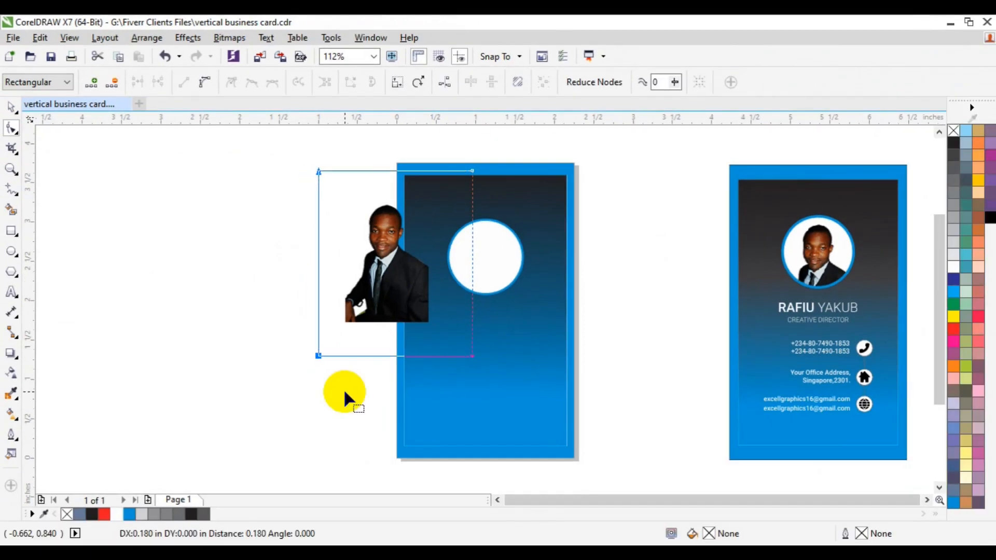
{"action": "key", "text": "Right"}
{"action": "key", "text": "Right"}
{"action": "key", "text": "Right"}
{"action": "key", "text": "Right"}
{"action": "key", "text": "Right"}
{"action": "key", "text": "Right"}
{"action": "key", "text": "Right"}
{"action": "key", "text": "Right"}
{"action": "key", "text": "Right"}
{"action": "key", "text": "Right"}
{"action": "key", "text": "Right"}
{"action": "key", "text": "Right"}
{"action": "key", "text": "Right"}
{"action": "key", "text": "Right"}
{"action": "key", "text": "Right"}
{"action": "key", "text": "Right"}
{"action": "key", "text": "Right"}
{"action": "key", "text": "Right"}
{"action": "key", "text": "Right"}
{"action": "key", "text": "Right"}
{"action": "key", "text": "Right"}
{"action": "key", "text": "Right"}
{"action": "key", "text": "Right"}
{"action": "key", "text": "Right"}
{"action": "key", "text": "Right"}
{"action": "key", "text": "Right"}
{"action": "key", "text": "Right"}
{"action": "key", "text": "Right"}
{"action": "key", "text": "Right"}
{"action": "key", "text": "Right"}
{"action": "key", "text": "Right"}
{"action": "key", "text": "Right"}
{"action": "key", "text": "Left"}
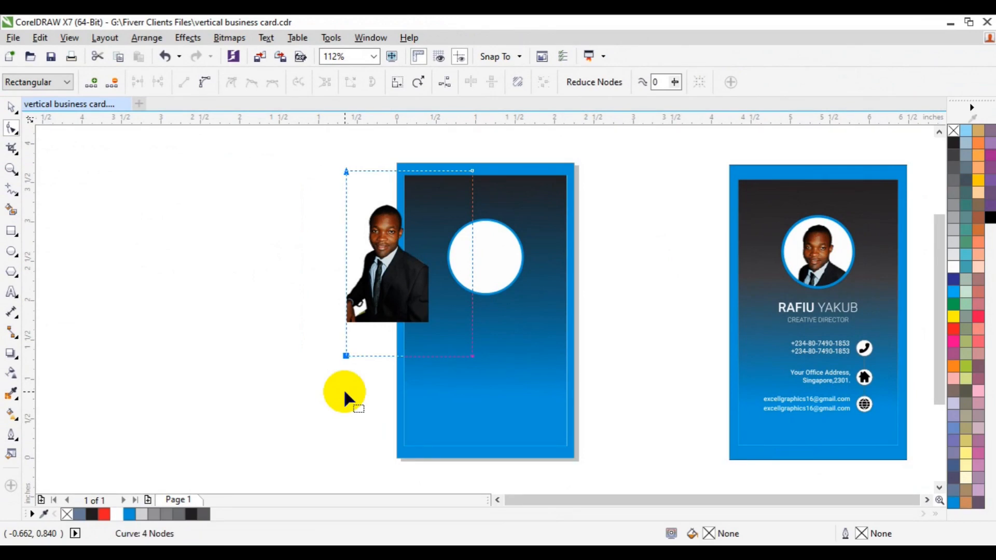
- Crop the empty area above the portrait by moving its top edge nodes down to just above the man's head
{"action": "left_click_drag", "start_coordinate": [307, 151], "coordinate": [610, 235]}
{"action": "key", "text": "Down"}
{"action": "key", "text": "Down"}
{"action": "key", "text": "Down"}
{"action": "key", "text": "Down"}
{"action": "key", "text": "Down"}
{"action": "key", "text": "Down"}
{"action": "key", "text": "Down"}
{"action": "key", "text": "Down"}
{"action": "key", "text": "Down"}
{"action": "key", "text": "Down"}
{"action": "key", "text": "Down"}
{"action": "key", "text": "Down"}
{"action": "key", "text": "Down"}
{"action": "key", "text": "Down"}
{"action": "key", "text": "Down"}
{"action": "key", "text": "Down"}
{"action": "key", "text": "Down"}
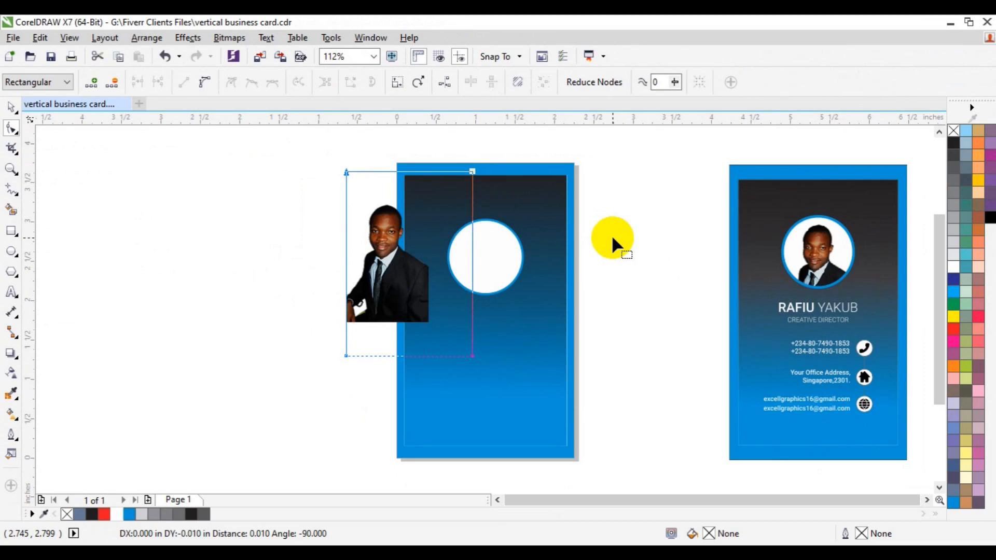
{"action": "key", "text": "Down"}
{"action": "key", "text": "Down"}
{"action": "key", "text": "Down"}
{"action": "key", "text": "Down"}
{"action": "key", "text": "Down"}
{"action": "key", "text": "Down"}
{"action": "key", "text": "Down"}
{"action": "key", "text": "Down"}
{"action": "key", "text": "Down"}
{"action": "key", "text": "Down"}
{"action": "key", "text": "Down"}
{"action": "key", "text": "Down"}
{"action": "key", "text": "Down"}
{"action": "key", "text": "Down"}
{"action": "key", "text": "Down"}
{"action": "key", "text": "Down"}
{"action": "key", "text": "Down"}
{"action": "key", "text": "Down"}
{"action": "key", "text": "Down"}
{"action": "key", "text": "Down"}
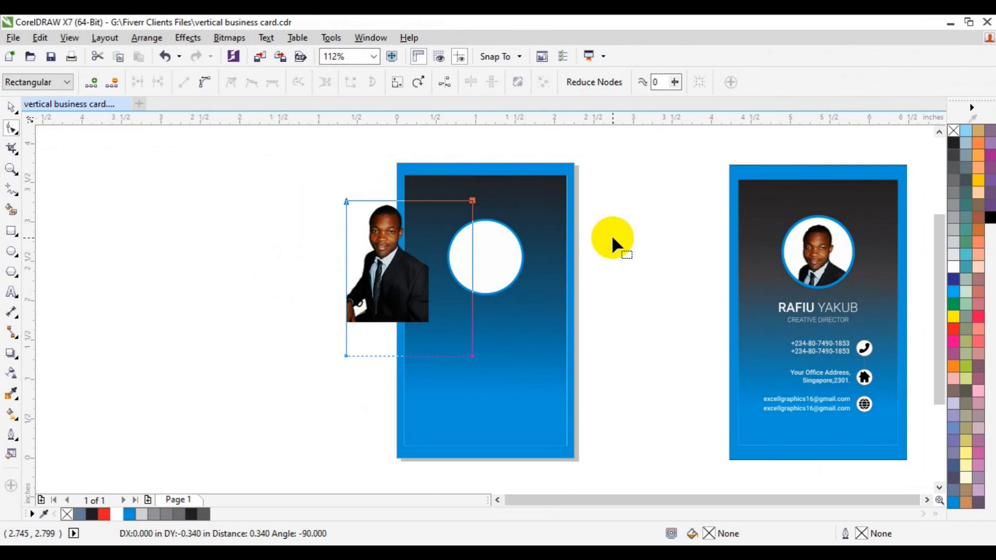
- Crop the empty area to the right of the portrait by moving its right edge nodes in to the man's sleeve
{"action": "left_click_drag", "start_coordinate": [442, 158], "coordinate": [490, 378]}
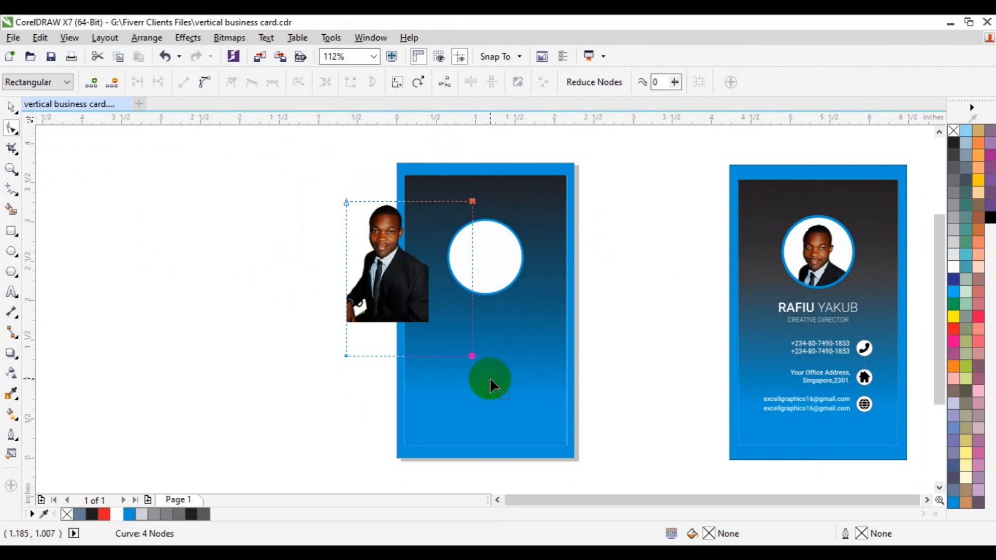
{"action": "key", "text": "Left"}
{"action": "key", "text": "Left"}
{"action": "key", "text": "Left"}
{"action": "key", "text": "Left"}
{"action": "key", "text": "Left"}
{"action": "key", "text": "Left"}
{"action": "key", "text": "Left"}
{"action": "key", "text": "Left"}
{"action": "key", "text": "Left"}
{"action": "key", "text": "Left"}
{"action": "key", "text": "Left"}
{"action": "key", "text": "Left"}
{"action": "key", "text": "Left"}
{"action": "key", "text": "Left"}
{"action": "key", "text": "Left"}
{"action": "key", "text": "Left"}
{"action": "key", "text": "Left"}
{"action": "key", "text": "Left"}
{"action": "key", "text": "Left"}
{"action": "key", "text": "Left"}
{"action": "key", "text": "Left"}
{"action": "key", "text": "Left"}
{"action": "key", "text": "Left"}
{"action": "key", "text": "Left"}
{"action": "key", "text": "Left"}
{"action": "key", "text": "Left"}
{"action": "key", "text": "Left"}
{"action": "key", "text": "Left"}
{"action": "key", "text": "Left"}
{"action": "key", "text": "Left"}
{"action": "key", "text": "Left"}
{"action": "key", "text": "Left"}
{"action": "key", "text": "Left"}
{"action": "key", "text": "Left"}
{"action": "key", "text": "Left"}
{"action": "key", "text": "Left"}
{"action": "key", "text": "Left"}
{"action": "key", "text": "Left"}
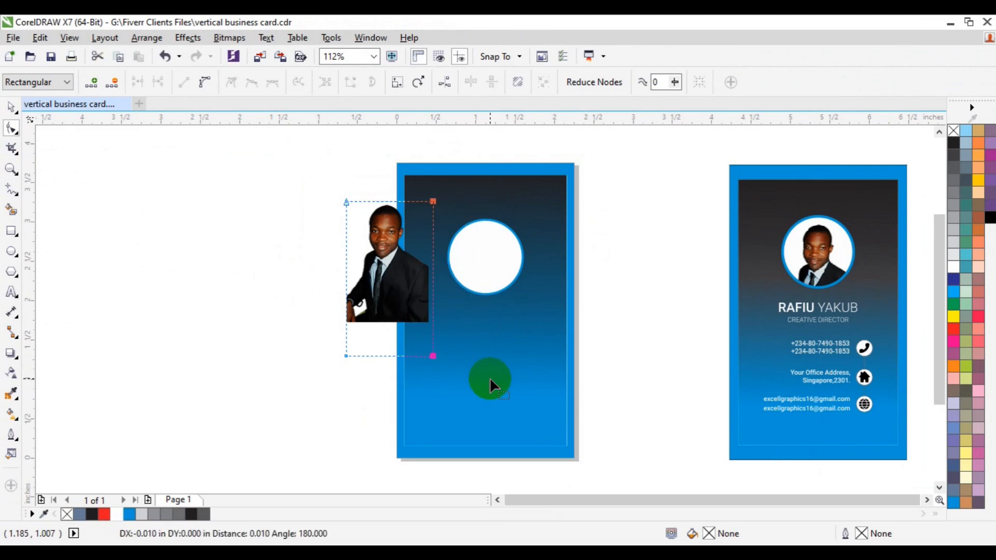
{"action": "key", "text": "Left"}
{"action": "key", "text": "Left"}
{"action": "key", "text": "Left"}
{"action": "key", "text": "Left"}
{"action": "key", "text": "Left"}
{"action": "key", "text": "Left"}
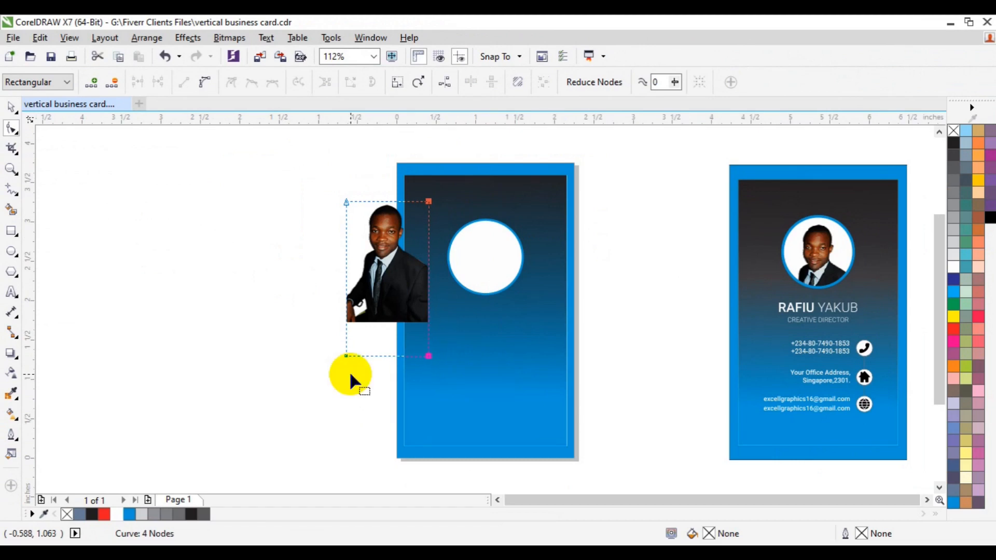
- Crop the empty area below the portrait by moving its bottom edge nodes up to the lower end of the suit
{"action": "left_click_drag", "start_coordinate": [350, 371], "coordinate": [279, 347]}
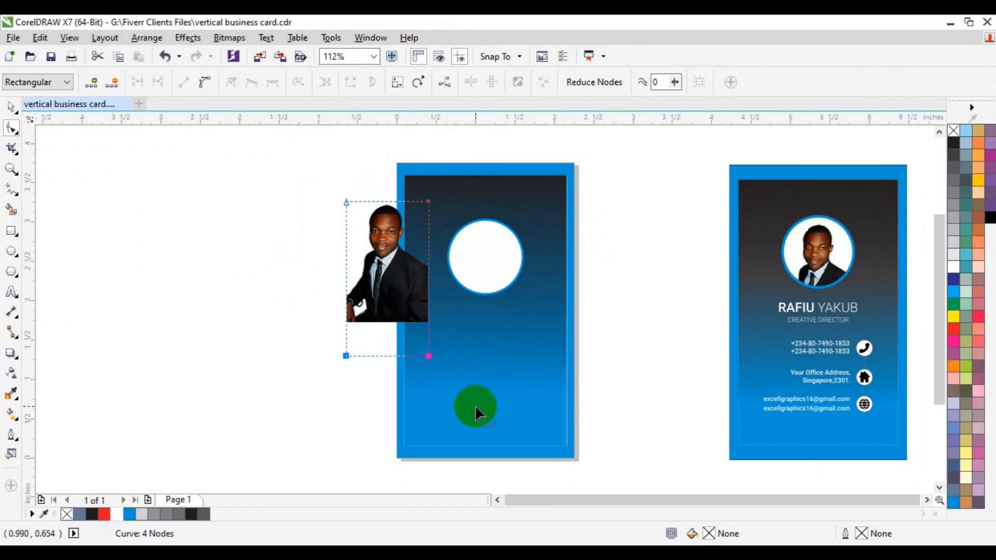
{"action": "key", "text": "Up"}
{"action": "key", "text": "Up"}
{"action": "key", "text": "Up"}
{"action": "key", "text": "Up"}
{"action": "key", "text": "Up"}
{"action": "key", "text": "Up"}
{"action": "key", "text": "Up"}
{"action": "key", "text": "Up"}
{"action": "key", "text": "Up"}
{"action": "key", "text": "Up"}
{"action": "key", "text": "Up"}
{"action": "key", "text": "Up"}
{"action": "key", "text": "Up"}
{"action": "key", "text": "Up"}
{"action": "key", "text": "Up"}
{"action": "key", "text": "Up"}
{"action": "key", "text": "Up"}
{"action": "key", "text": "Up"}
{"action": "key", "text": "Up"}
{"action": "key", "text": "Up"}
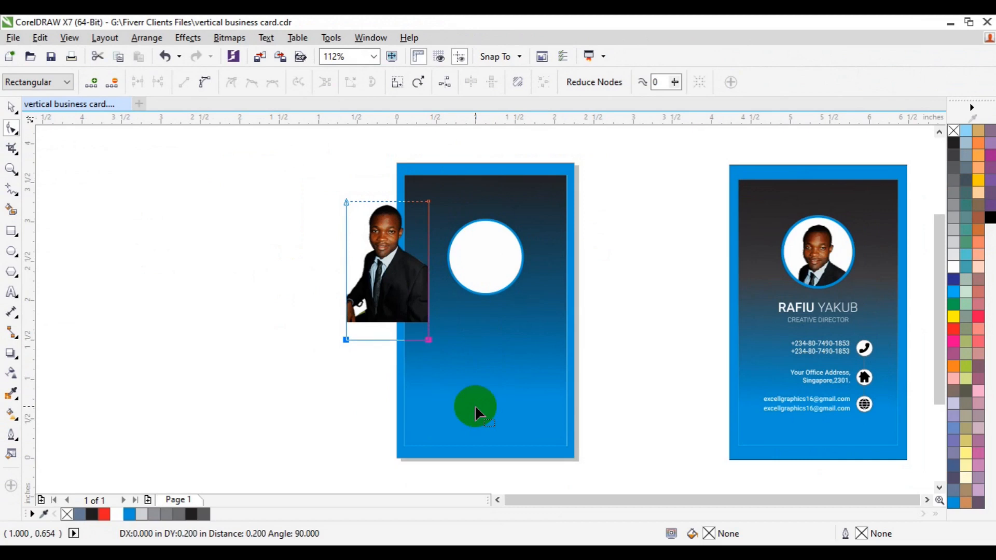
{"action": "key", "text": "space"}
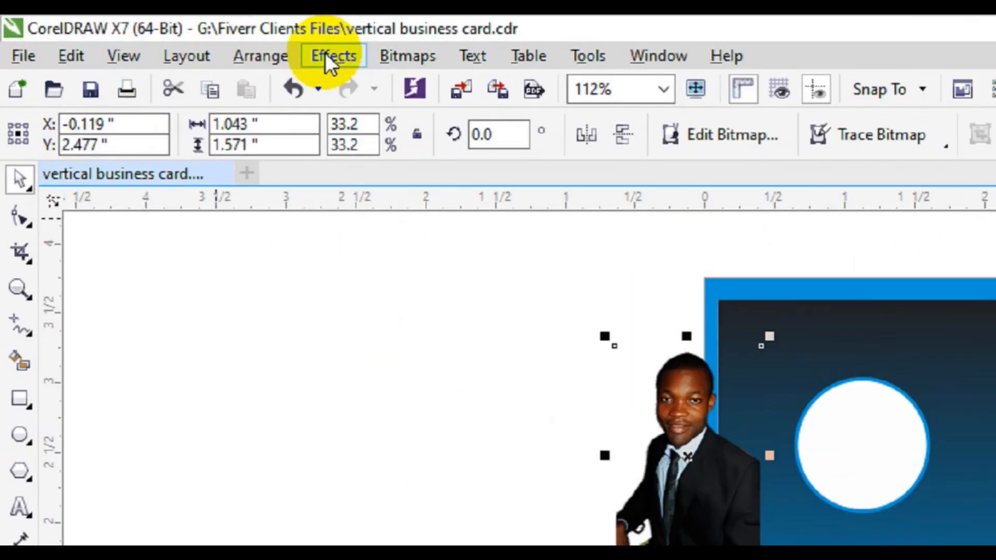
- PowerClip the cropped portrait inside the white circle on the card
{"action": "left_click", "coordinate": [186, 38]}
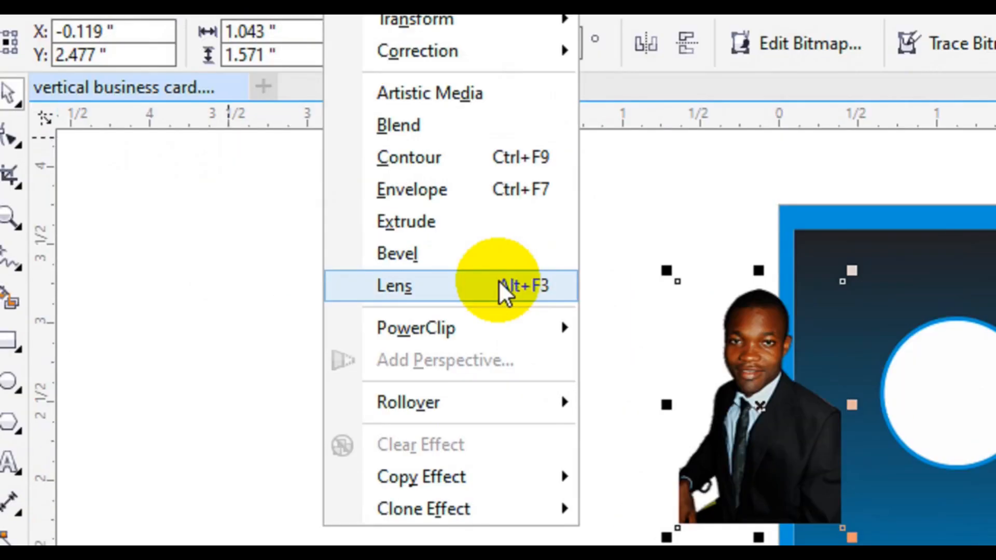
{"action": "mouse_move", "coordinate": [457, 410]}
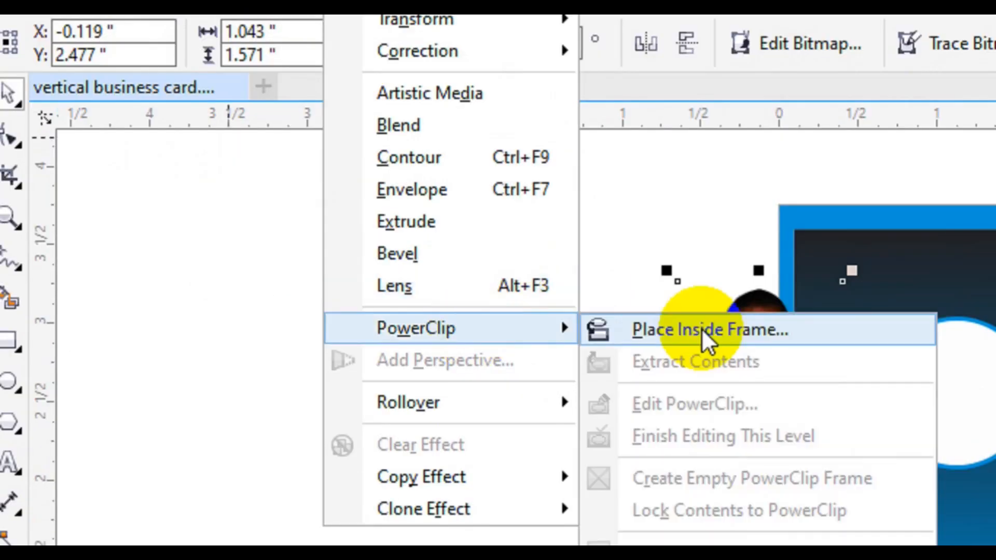
{"action": "left_click", "coordinate": [707, 337]}
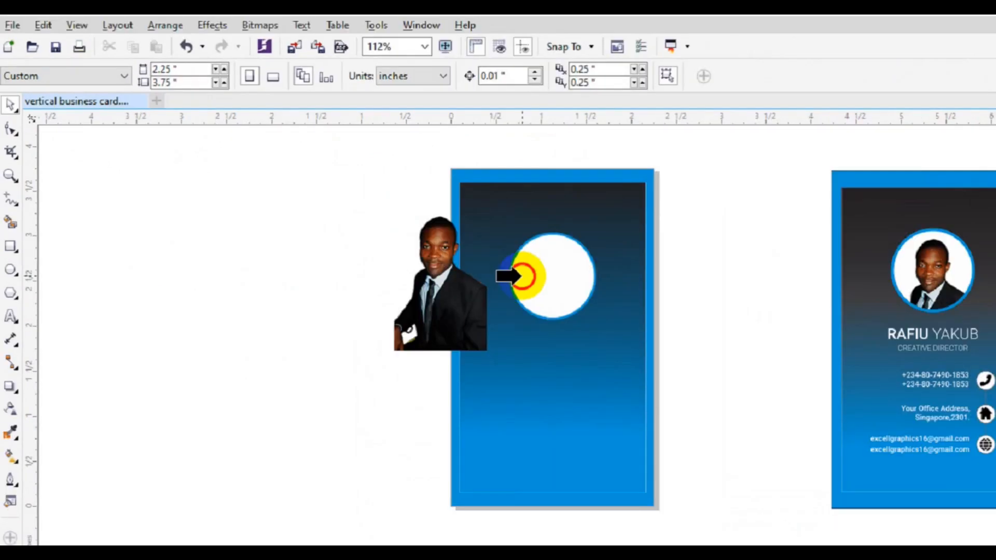
{"action": "left_click", "coordinate": [519, 276]}
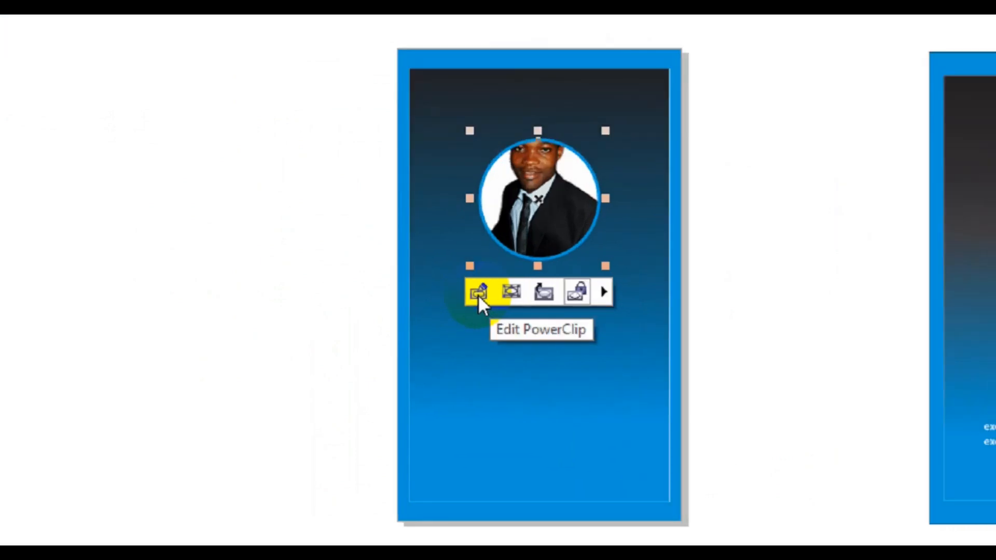
- Edit the circle's PowerClip contents and move the portrait down to Y 2.187 in, so the whole head sits inside the circle
{"action": "left_click", "coordinate": [465, 304]}
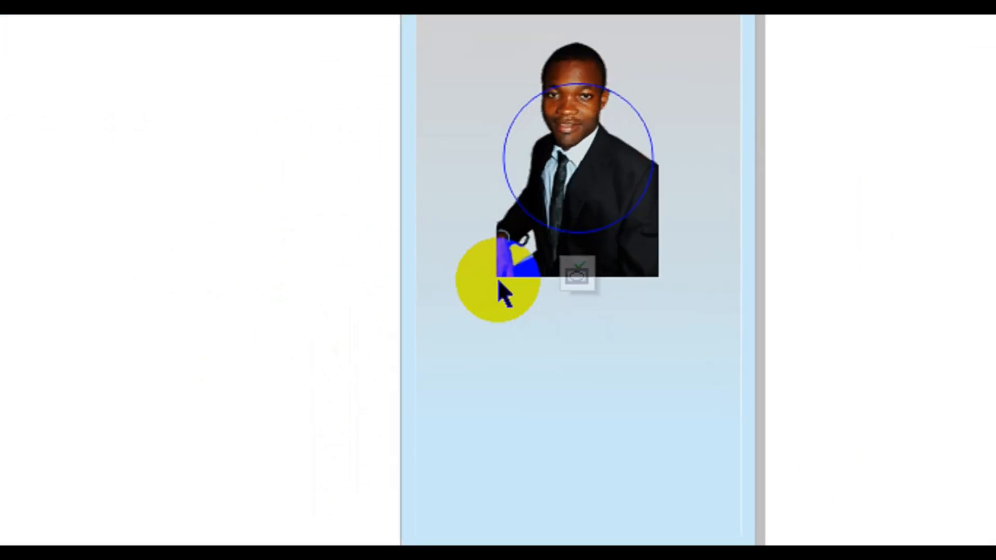
{"action": "left_click", "coordinate": [496, 283]}
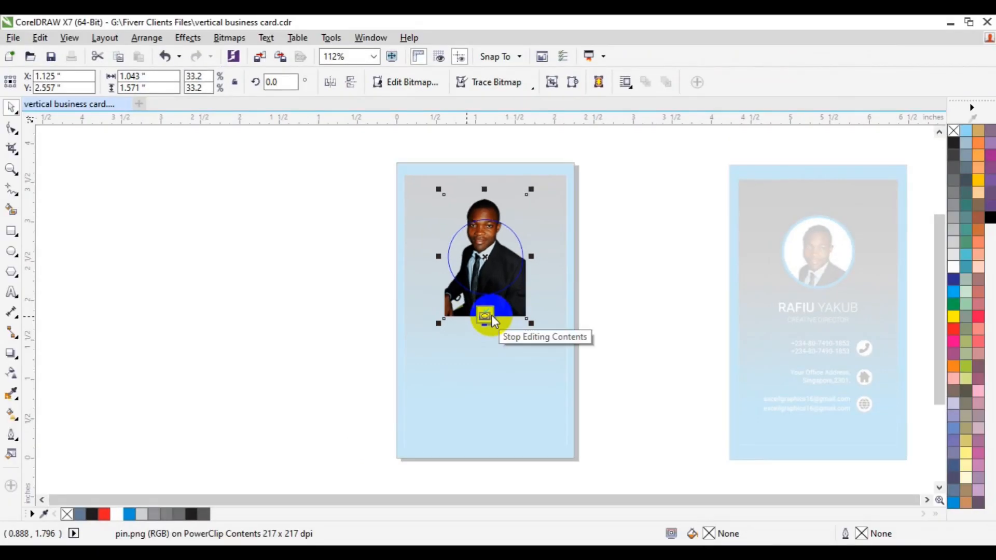
{"action": "key", "text": "Down"}
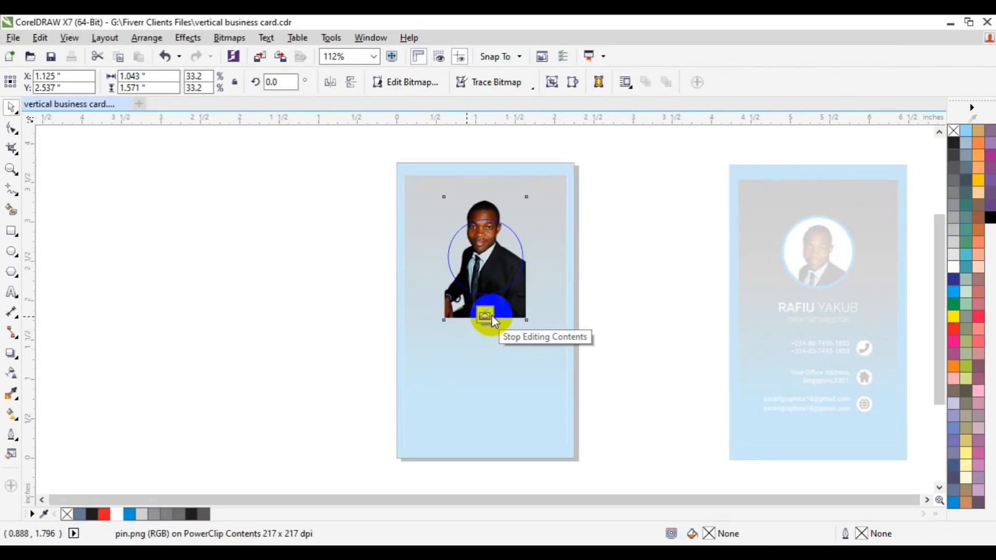
{"action": "key", "text": "Down"}
{"action": "key", "text": "Down"}
{"action": "key", "text": "Down"}
{"action": "key", "text": "Down"}
{"action": "key", "text": "Down"}
{"action": "key", "text": "Down"}
{"action": "key", "text": "Down"}
{"action": "key", "text": "Down"}
{"action": "key", "text": "Down"}
{"action": "key", "text": "Down"}
{"action": "key", "text": "Down"}
{"action": "key", "text": "Down"}
{"action": "key", "text": "Down"}
{"action": "key", "text": "Down"}
{"action": "key", "text": "Down"}
{"action": "key", "text": "Down"}
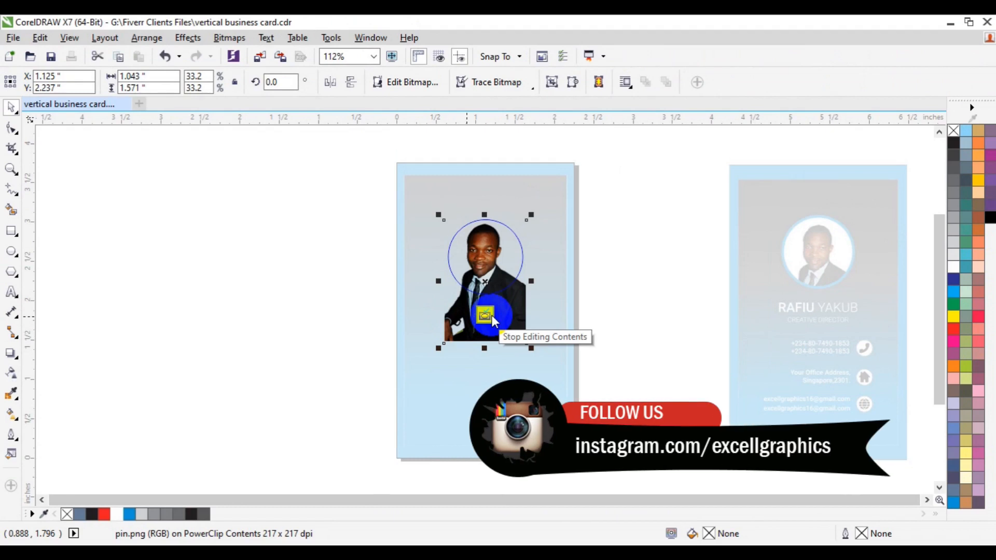
{"action": "key", "text": "Down"}
{"action": "key", "text": "Down"}
{"action": "key", "text": "Down"}
{"action": "key", "text": "Down"}
{"action": "key", "text": "Down"}
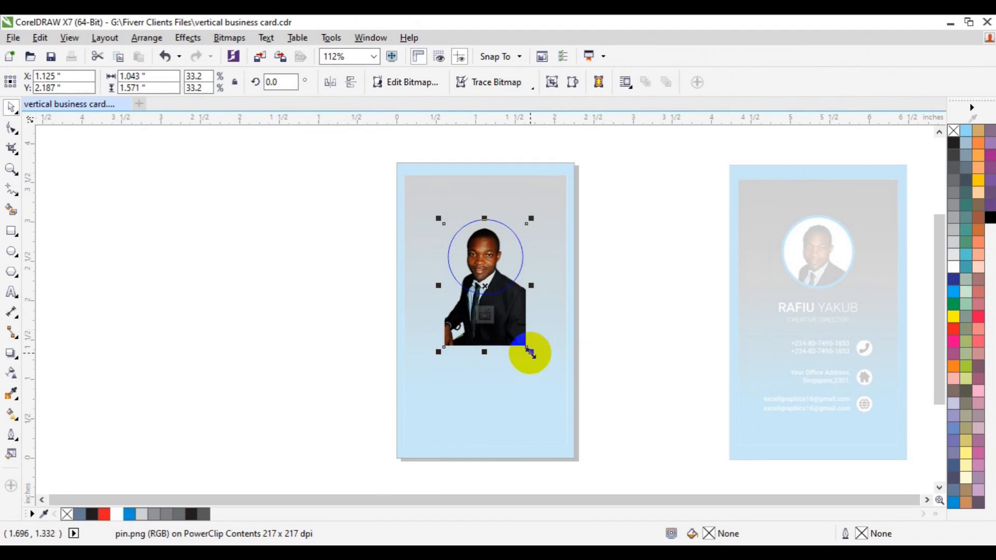
- Scale the portrait to about 1.037 by 1.562 in, nudge it up slightly within the circle, and finish editing the PowerClip
{"action": "left_click_drag", "start_coordinate": [530, 353], "coordinate": [525, 349]}
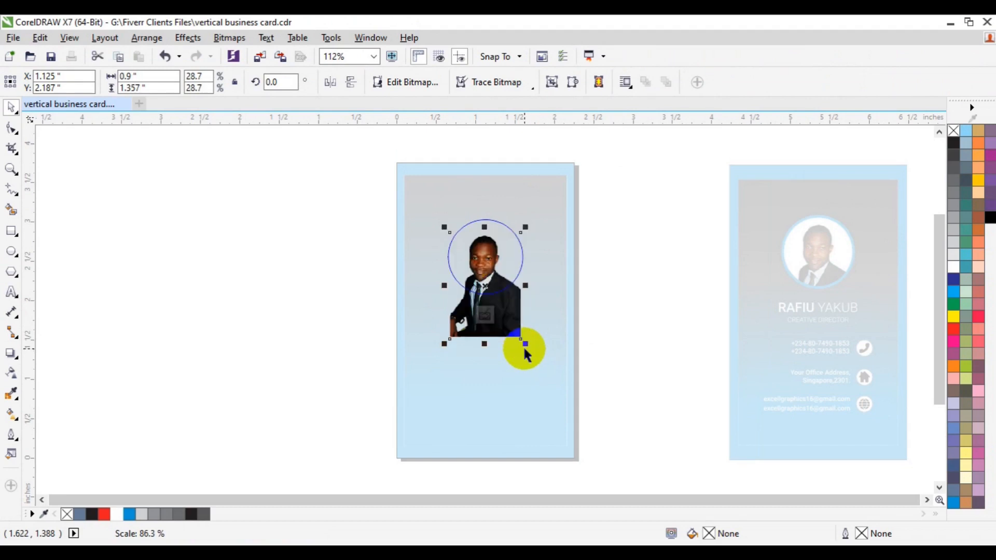
{"action": "left_click_drag", "start_coordinate": [525, 342], "coordinate": [531, 348]}
{"action": "left_click_drag", "start_coordinate": [532, 347], "coordinate": [533, 351]}
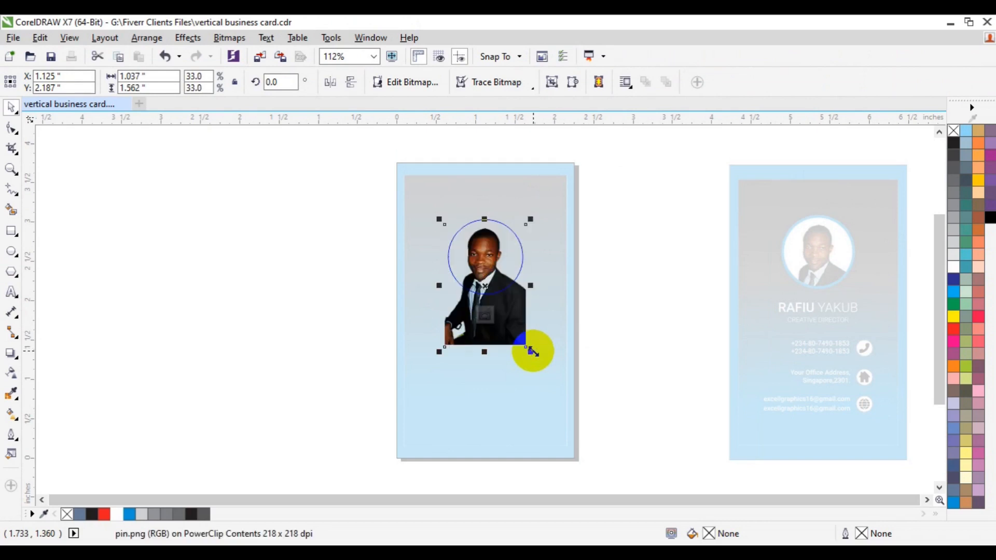
{"action": "key", "text": "Up"}
{"action": "key", "text": "Up"}
{"action": "key", "text": "Up"}
{"action": "key", "text": "Up"}
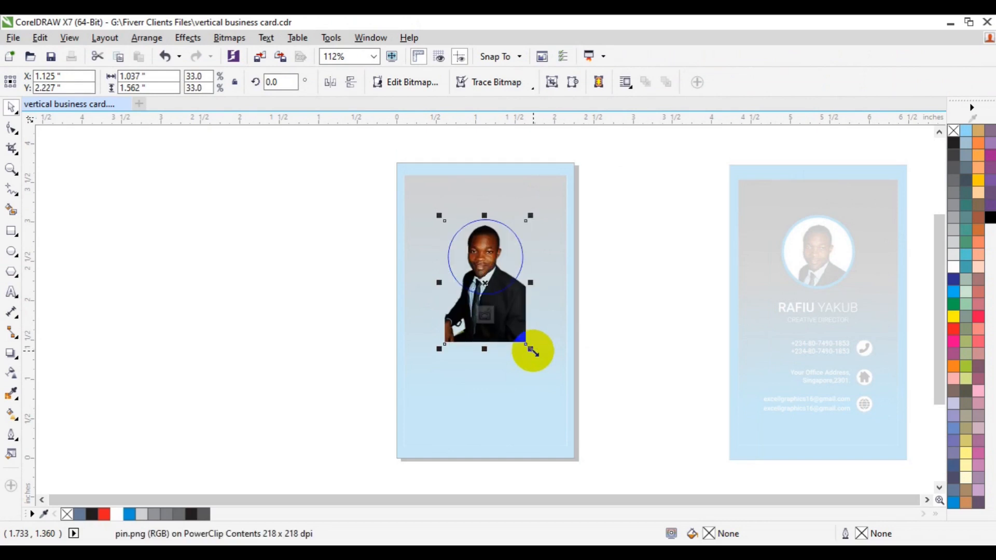
{"action": "key", "text": "Up"}
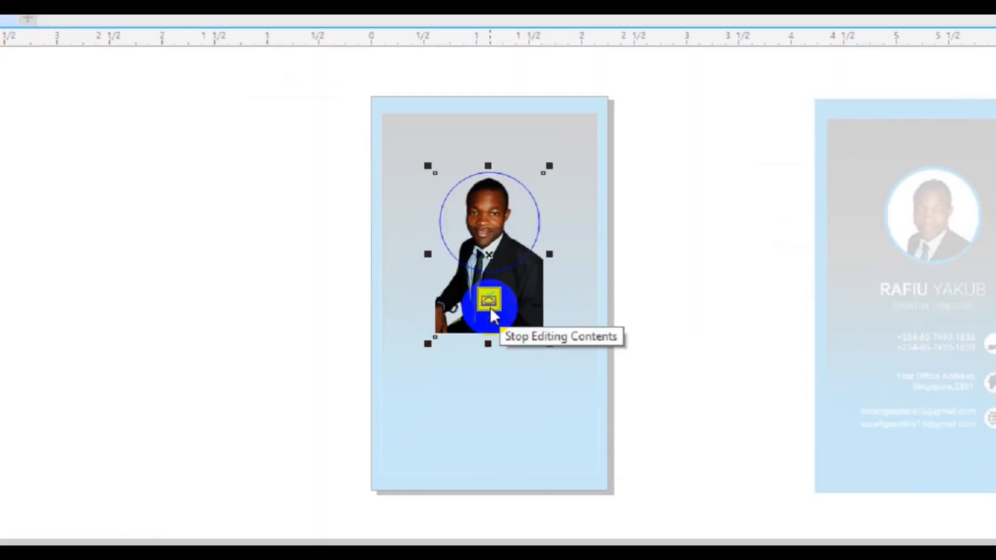
{"action": "left_click", "coordinate": [495, 288]}
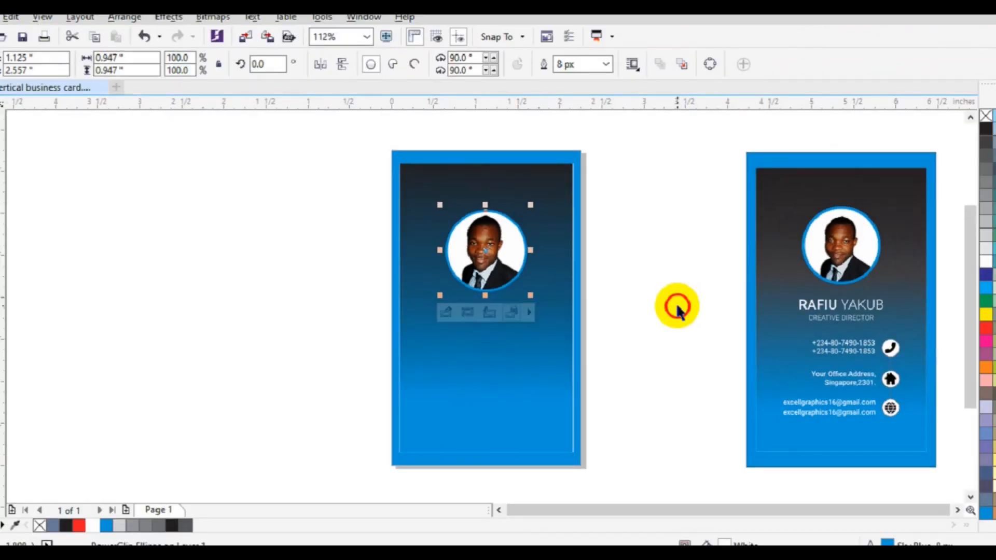
{"action": "left_click", "coordinate": [677, 310]}
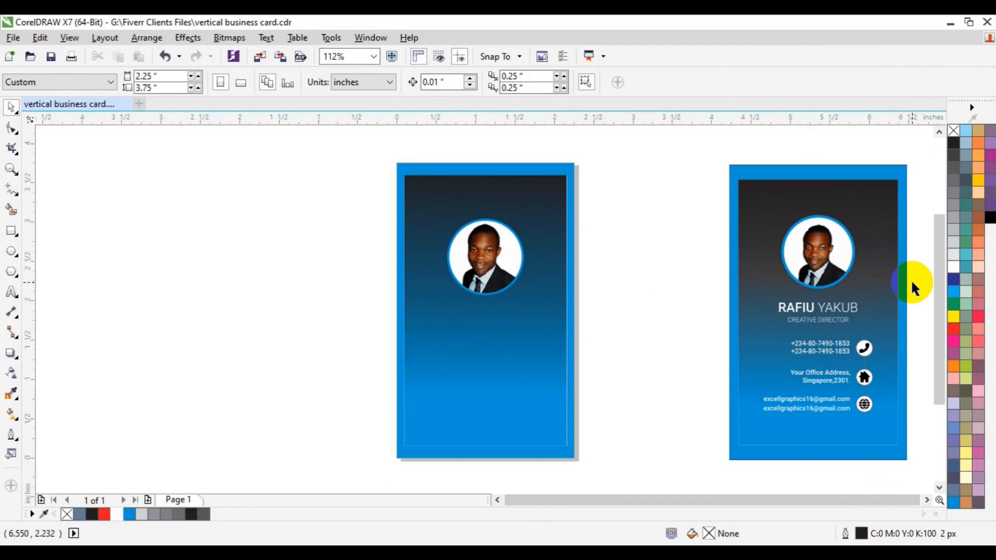
- Group the sample card's name, title, contact text and icons, and centre the group on the page
{"action": "left_click_drag", "start_coordinate": [912, 283], "coordinate": [750, 424]}
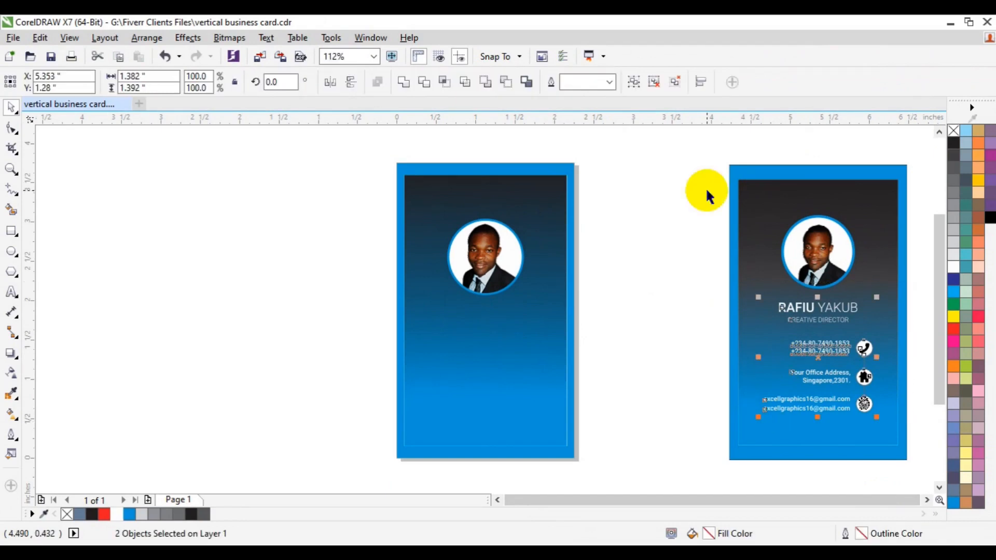
{"action": "left_click", "coordinate": [636, 85]}
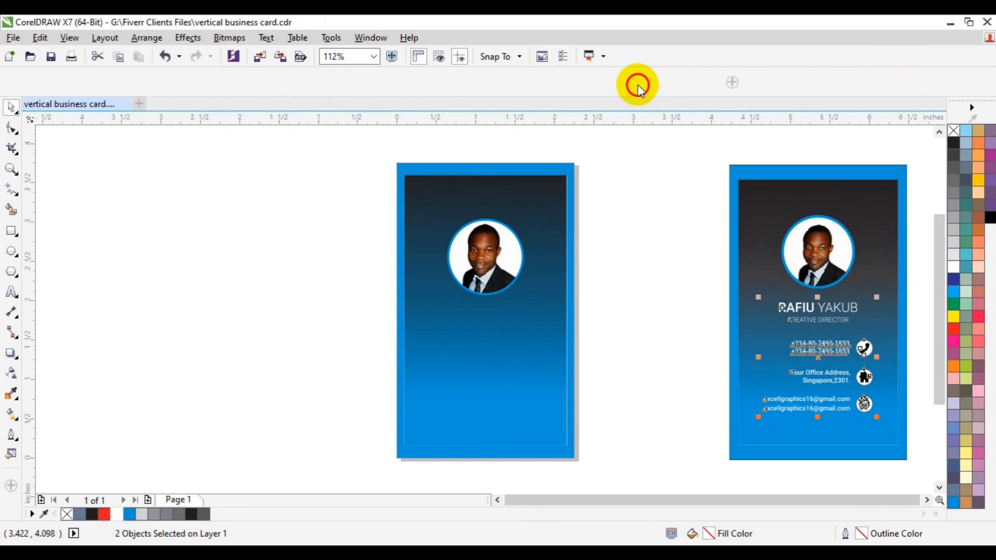
{"action": "key", "text": "p"}
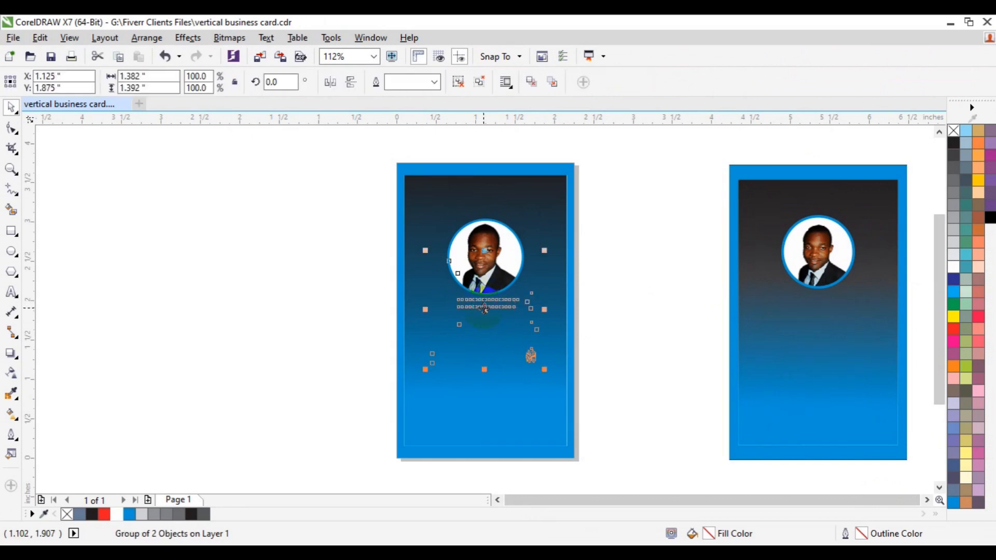
- Bring the grouped text and icons to the front of the page
{"action": "right_click", "coordinate": [485, 309]}
{"action": "mouse_move", "coordinate": [559, 402]}
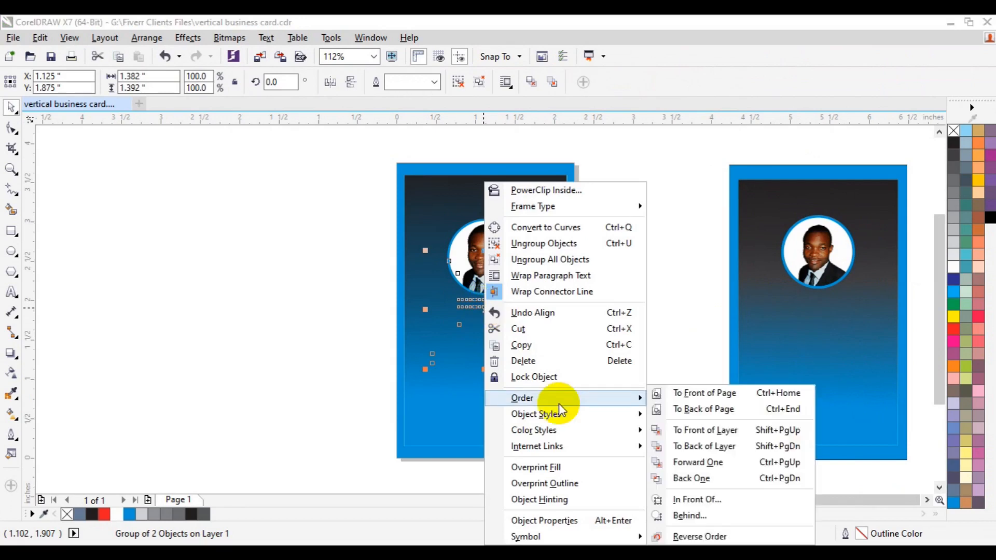
{"action": "left_click", "coordinate": [711, 394]}
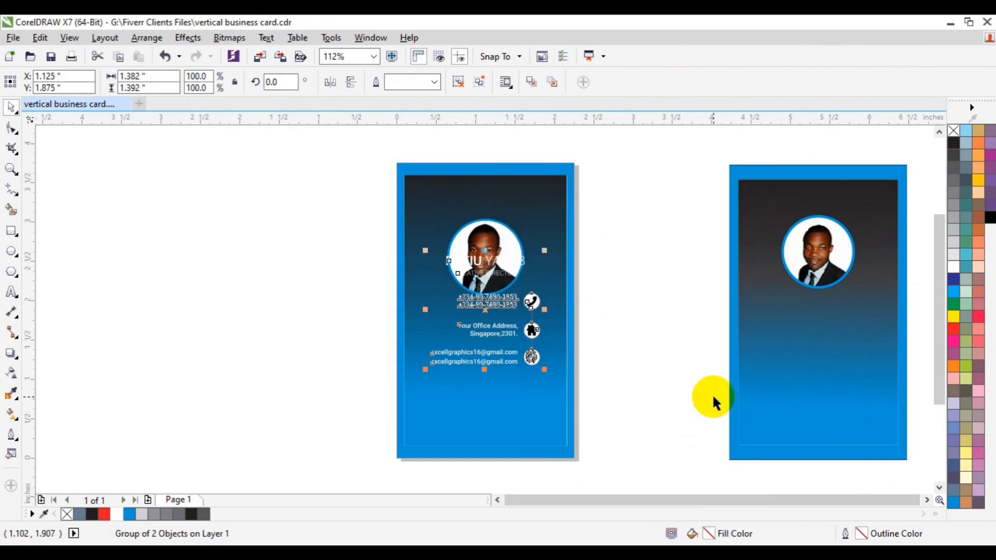
- Nudge the grouped text and icons straight down to Y 1.155 in, so they sit below the circular portrait
{"action": "key", "text": "Down"}
{"action": "key", "text": "Down"}
{"action": "key", "text": "Down"}
{"action": "key", "text": "Down"}
{"action": "key", "text": "Down"}
{"action": "key", "text": "Down"}
{"action": "key", "text": "Down"}
{"action": "key", "text": "Down"}
{"action": "key", "text": "Down"}
{"action": "key", "text": "Down"}
{"action": "key", "text": "Down"}
{"action": "key", "text": "Down"}
{"action": "key", "text": "Down"}
{"action": "key", "text": "Down"}
{"action": "key", "text": "Down"}
{"action": "key", "text": "Down"}
{"action": "key", "text": "Down"}
{"action": "key", "text": "Down"}
{"action": "key", "text": "Down"}
{"action": "key", "text": "Down"}
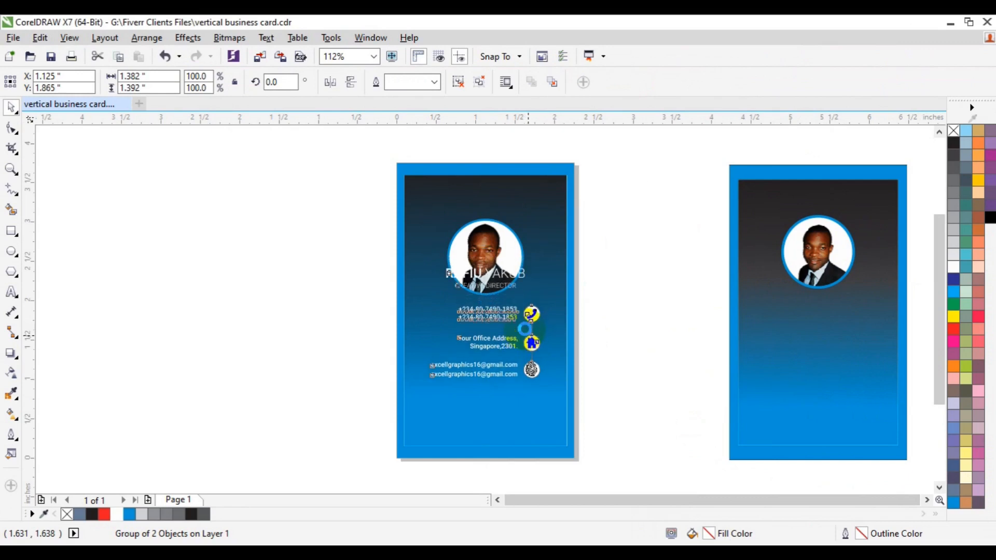
{"action": "key", "text": "Down"}
{"action": "key", "text": "Down"}
{"action": "key", "text": "Down"}
{"action": "key", "text": "Down"}
{"action": "key", "text": "Down"}
{"action": "key", "text": "Down"}
{"action": "key", "text": "Down"}
{"action": "key", "text": "Down"}
{"action": "key", "text": "Down"}
{"action": "key", "text": "Down"}
{"action": "key", "text": "Down"}
{"action": "key", "text": "Down"}
{"action": "key", "text": "Down"}
{"action": "key", "text": "Down"}
{"action": "key", "text": "Down"}
{"action": "key", "text": "Down"}
{"action": "key", "text": "Down"}
{"action": "key", "text": "Down"}
{"action": "key", "text": "Down"}
{"action": "key", "text": "Down"}
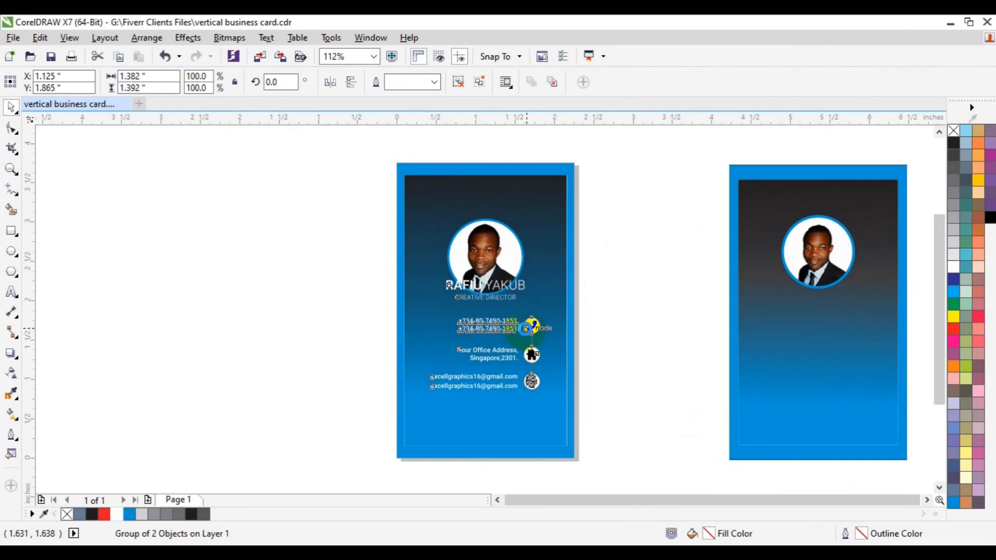
{"action": "key", "text": "Down"}
{"action": "key", "text": "Down"}
{"action": "key", "text": "Down"}
{"action": "key", "text": "Down"}
{"action": "key", "text": "Down"}
{"action": "key", "text": "Down"}
{"action": "key", "text": "Down"}
{"action": "key", "text": "Down"}
{"action": "key", "text": "Down"}
{"action": "key", "text": "Down"}
{"action": "key", "text": "Down"}
{"action": "key", "text": "Down"}
{"action": "key", "text": "Down"}
{"action": "key", "text": "Down"}
{"action": "key", "text": "Down"}
{"action": "key", "text": "Down"}
{"action": "key", "text": "Down"}
{"action": "key", "text": "Down"}
{"action": "key", "text": "Down"}
{"action": "key", "text": "Down"}
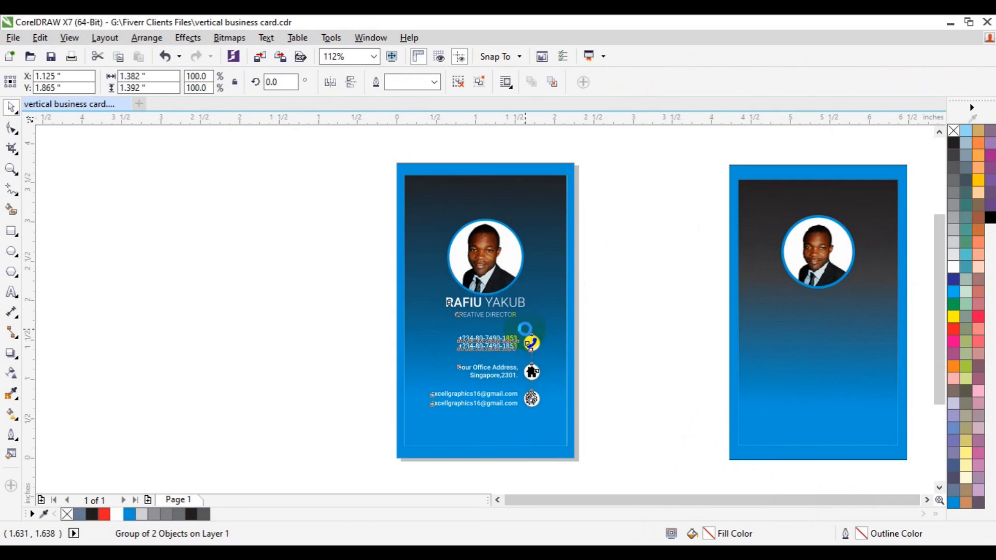
{"action": "key", "text": "Down"}
{"action": "key", "text": "Down"}
{"action": "key", "text": "Down"}
{"action": "key", "text": "Down"}
{"action": "key", "text": "Down"}
{"action": "key", "text": "Down"}
{"action": "key", "text": "Down"}
{"action": "key", "text": "Down"}
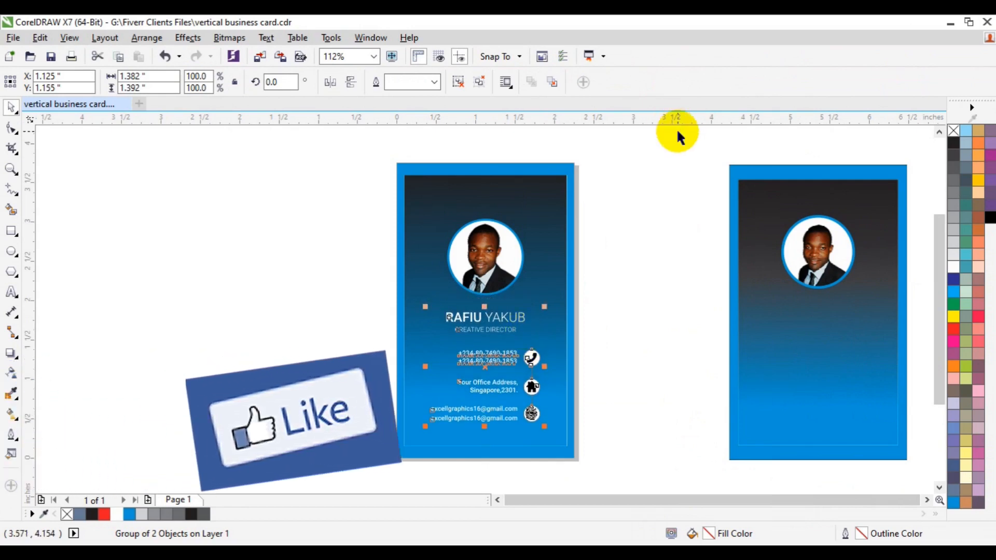
- Select the whole leftover sample card beside the page and delete it
{"action": "left_click_drag", "start_coordinate": [678, 132], "coordinate": [918, 471]}
{"action": "key", "text": "Delete"}
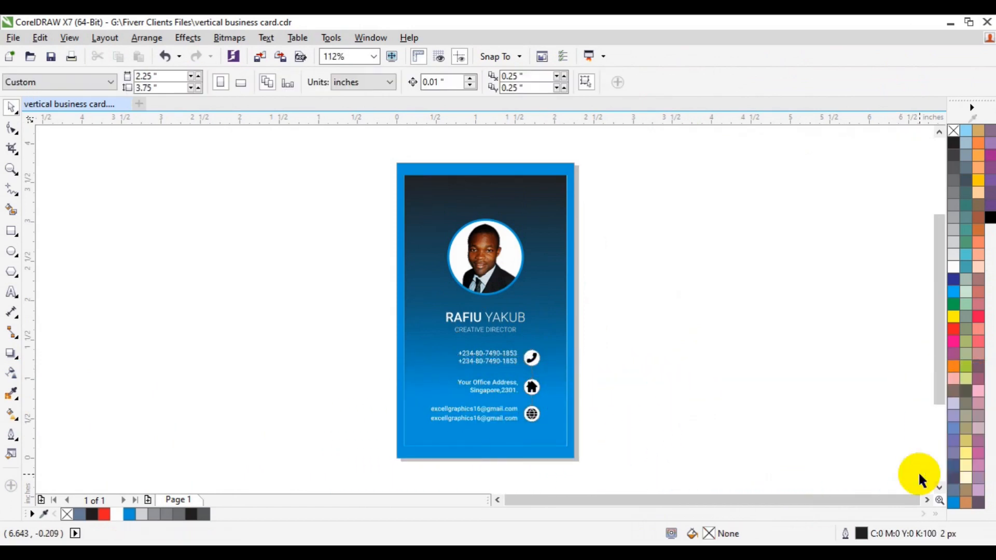